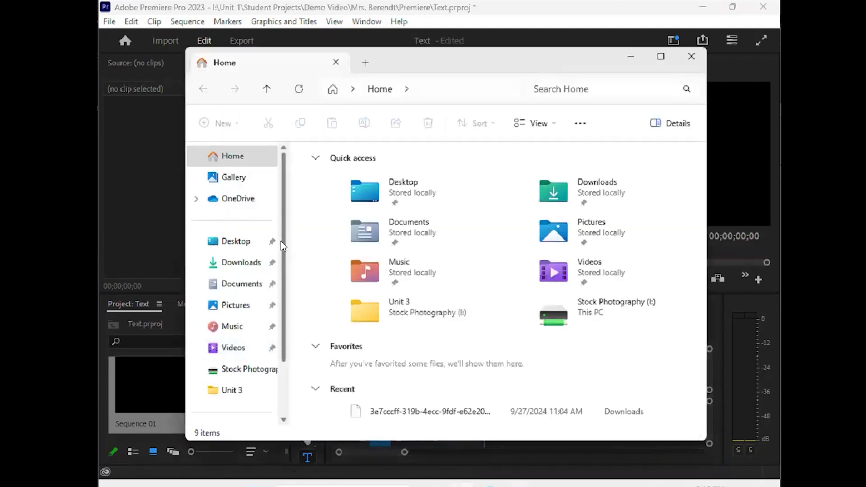
Open the instructor's personal folder under Unit 1 > Student Projects > Demo Video on the Stock Photography (I:) drive
{"action": "scroll", "coordinate": [276, 280], "scroll_direction": "down", "scroll_amount": 3}
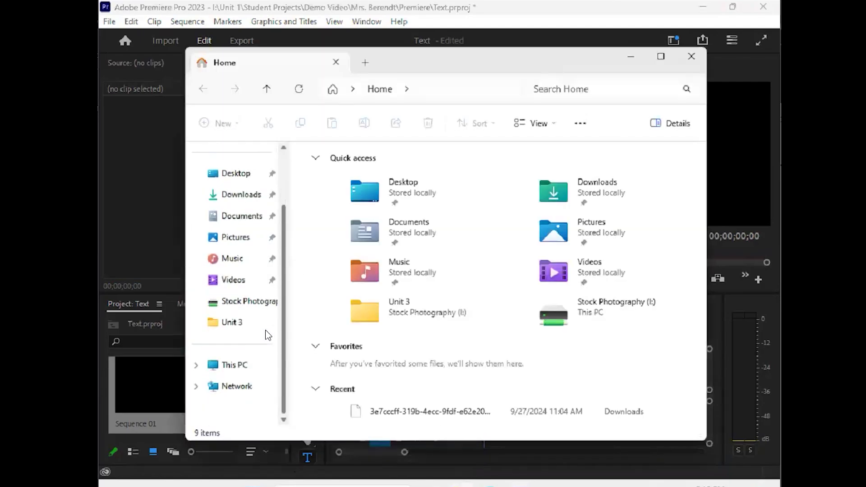
{"action": "left_click", "coordinate": [255, 303]}
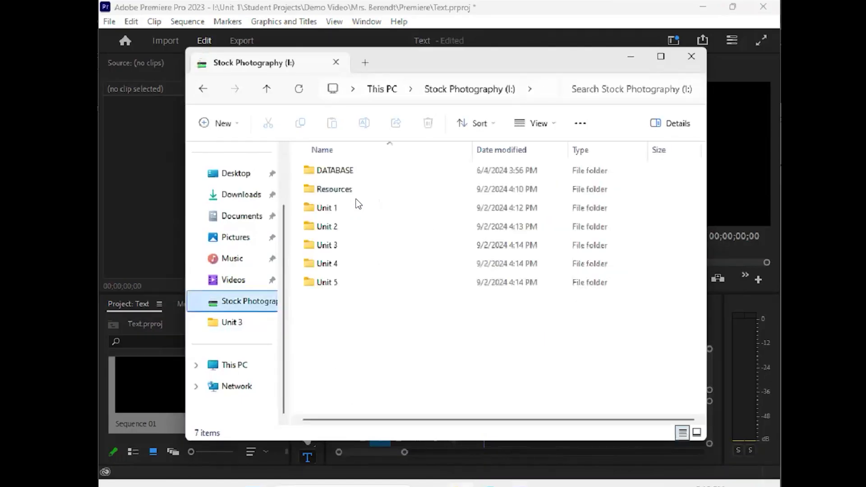
{"action": "left_click", "coordinate": [352, 213]}
{"action": "double_click", "coordinate": [352, 211]}
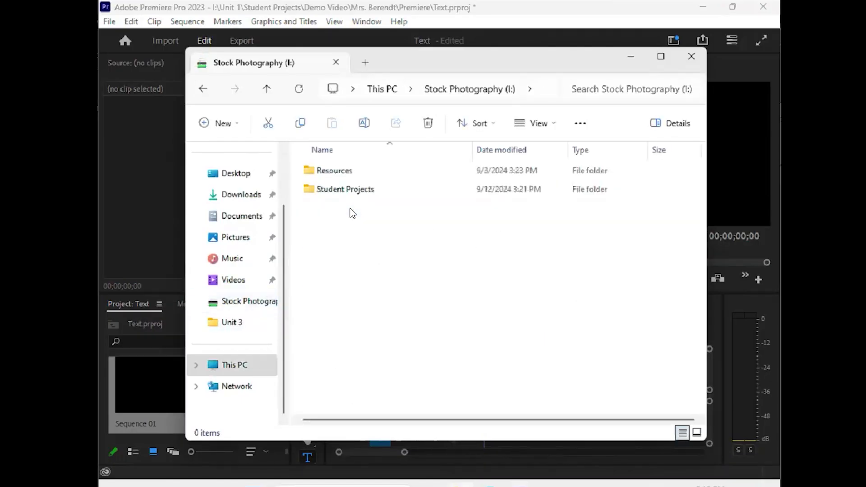
{"action": "double_click", "coordinate": [376, 189]}
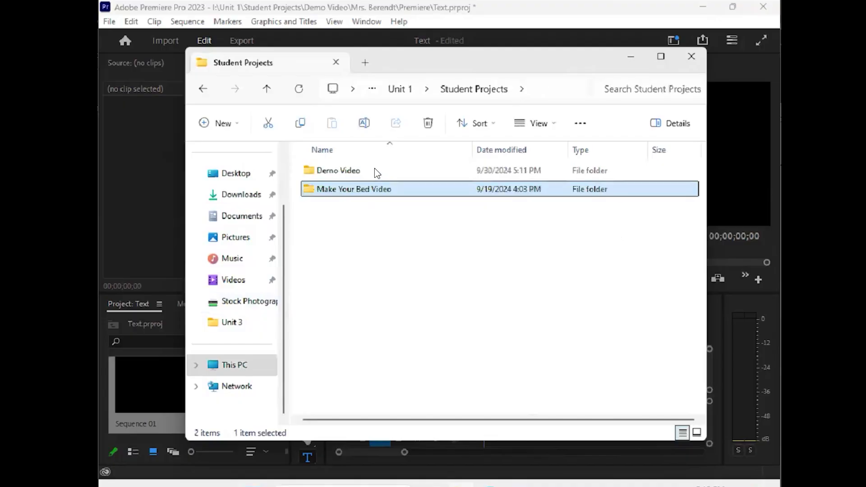
{"action": "double_click", "coordinate": [377, 173]}
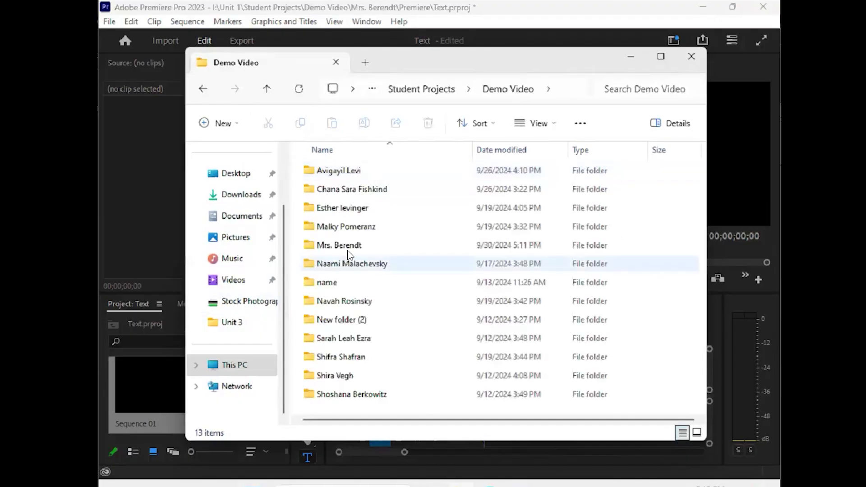
{"action": "double_click", "coordinate": [370, 247]}
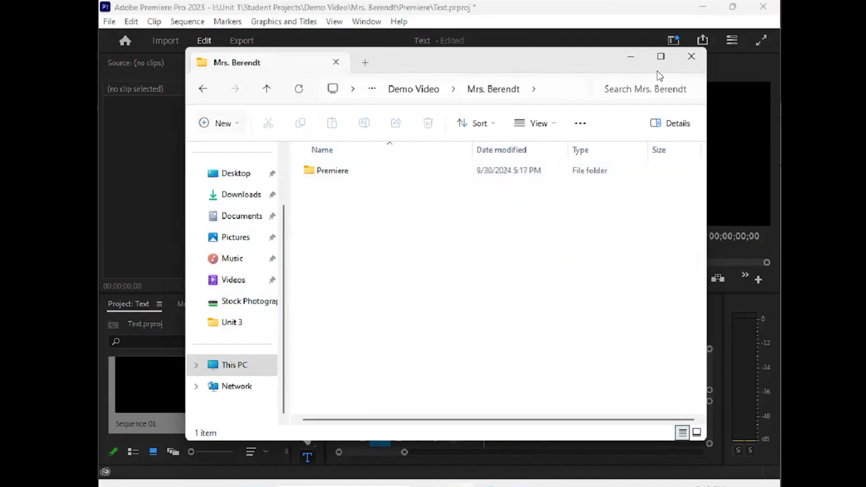
Create two new folders named Footage and Audio beside the Premiere folder
{"action": "left_click", "coordinate": [245, 128]}
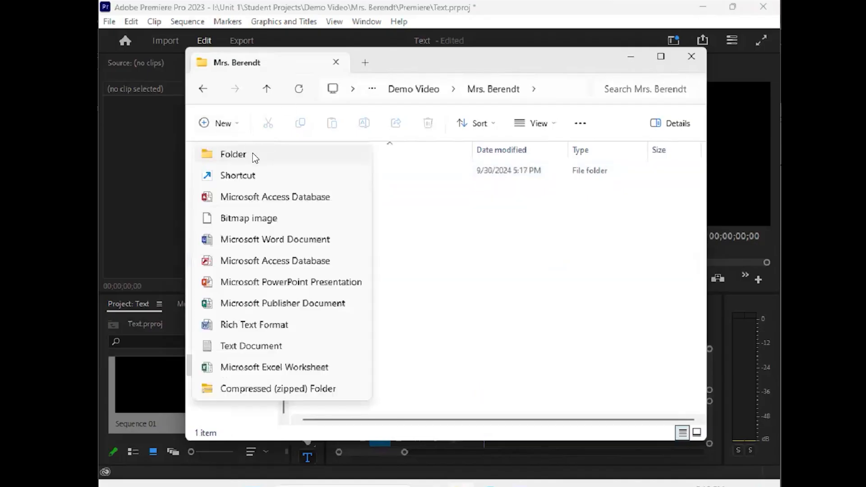
{"action": "left_click", "coordinate": [256, 155]}
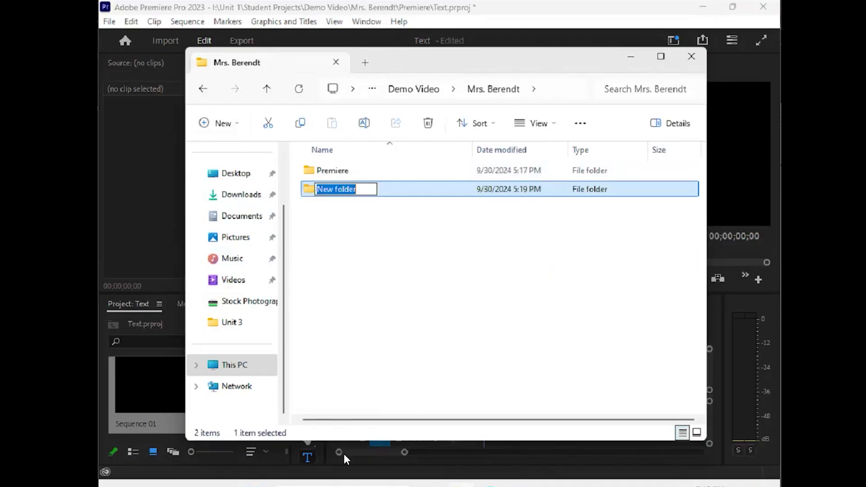
{"action": "type", "text": "Footage"}
{"action": "key", "text": "Return"}
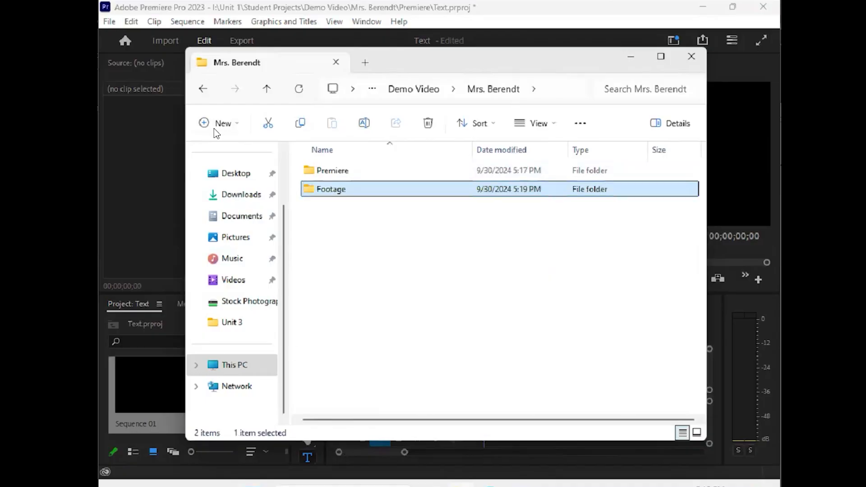
{"action": "left_click", "coordinate": [228, 129]}
{"action": "left_click", "coordinate": [233, 155]}
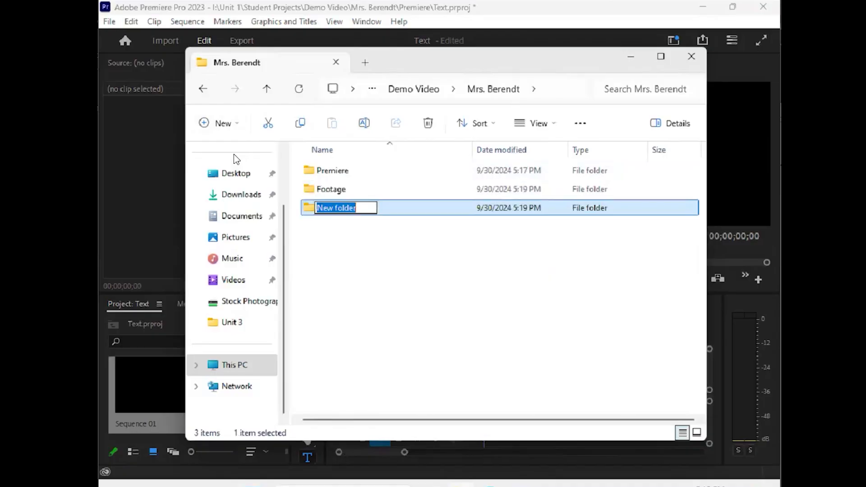
{"action": "type", "text": "Audio"}
{"action": "key", "text": "Return"}
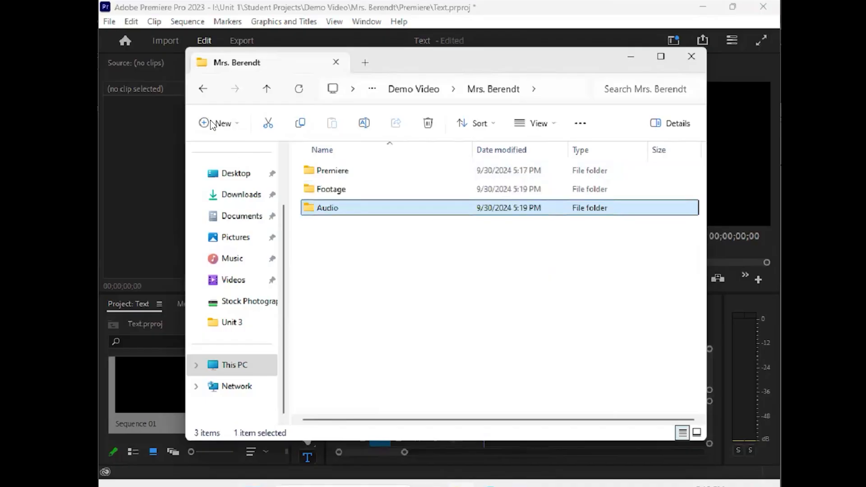
Create two more folders named Renders and Exports in the same project folder
{"action": "left_click", "coordinate": [220, 128]}
{"action": "left_click", "coordinate": [221, 153]}
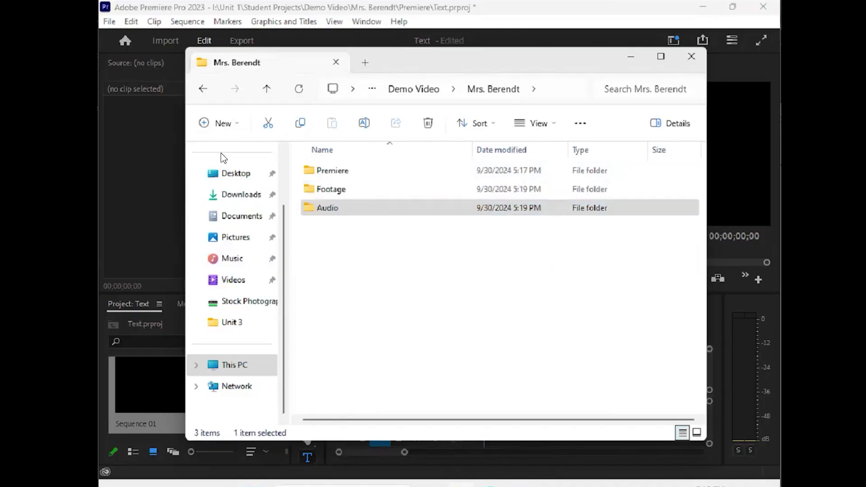
{"action": "type", "text": "Renders"}
{"action": "key", "text": "Return"}
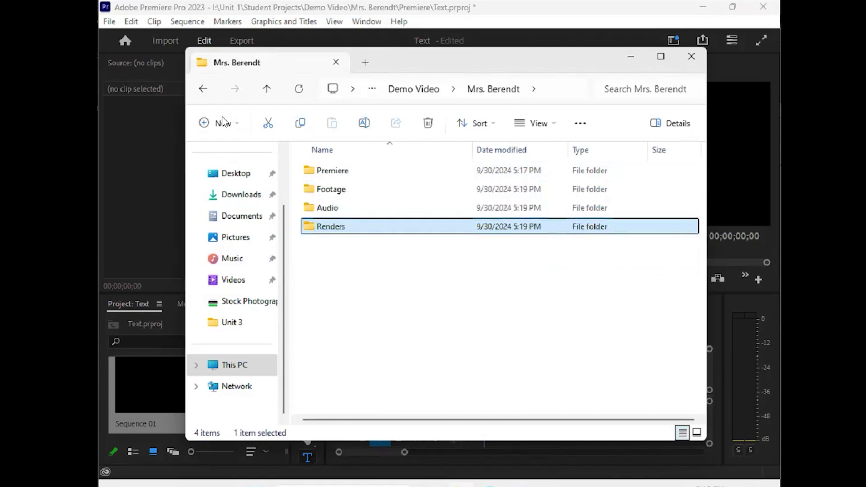
{"action": "left_click", "coordinate": [219, 123]}
{"action": "left_click", "coordinate": [233, 155]}
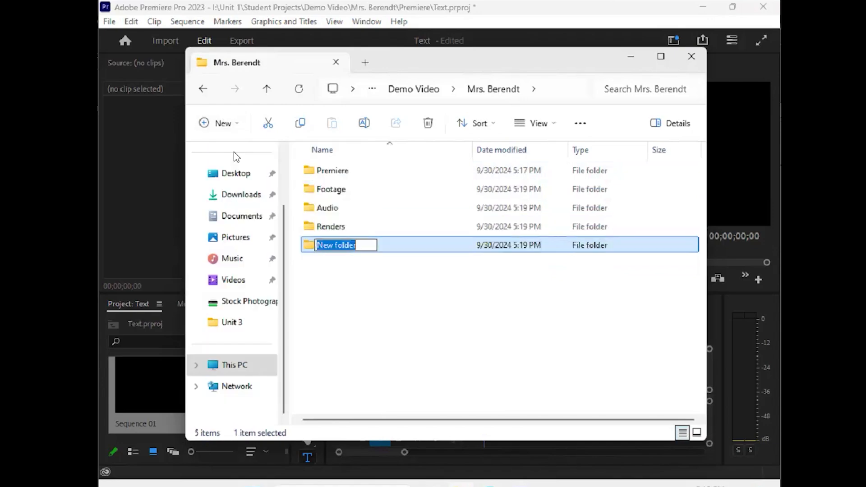
{"action": "type", "text": "Exports"}
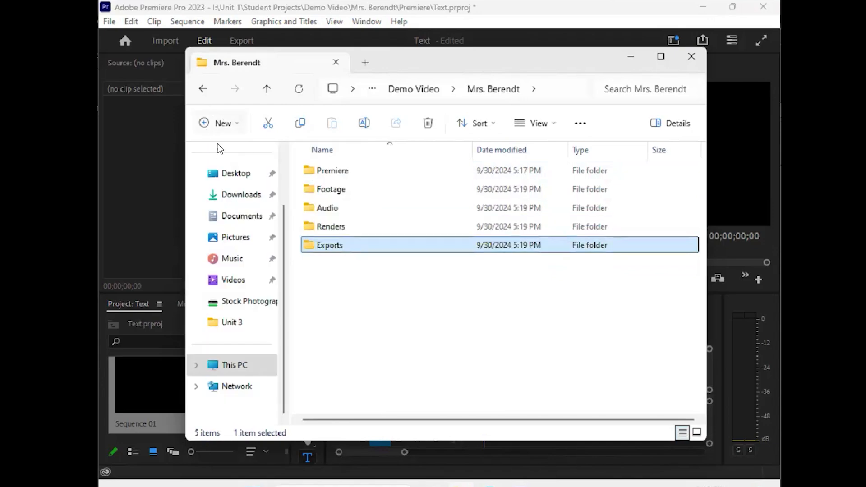
Create another folder named AfterEffects in the project folder
{"action": "left_click", "coordinate": [221, 155]}
{"action": "key", "text": "ctrl+shift+n"}
{"action": "type", "text": "Af"}
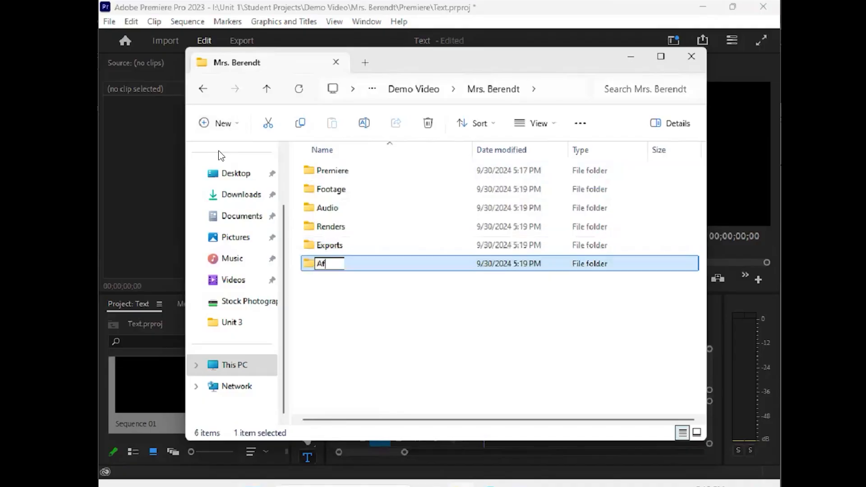
{"action": "type", "text": "terEf"}
{"action": "type", "text": "fects"}
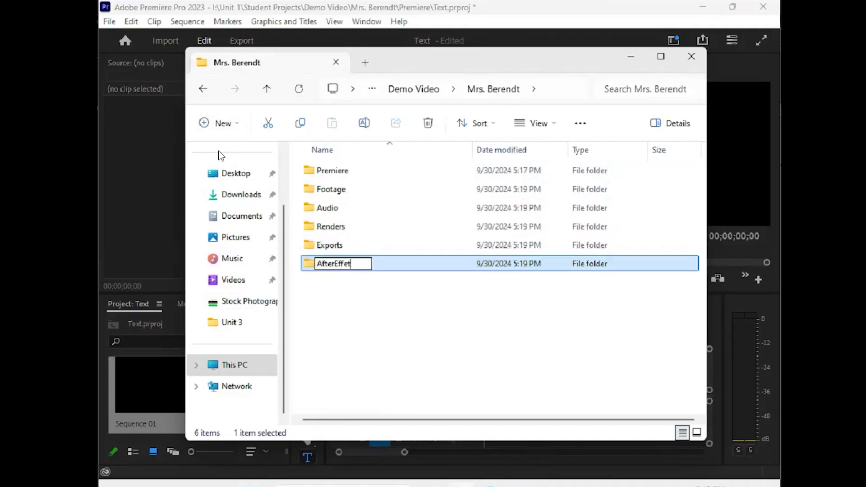
{"action": "key", "text": "Return"}
{"action": "left_click", "coordinate": [382, 201]}
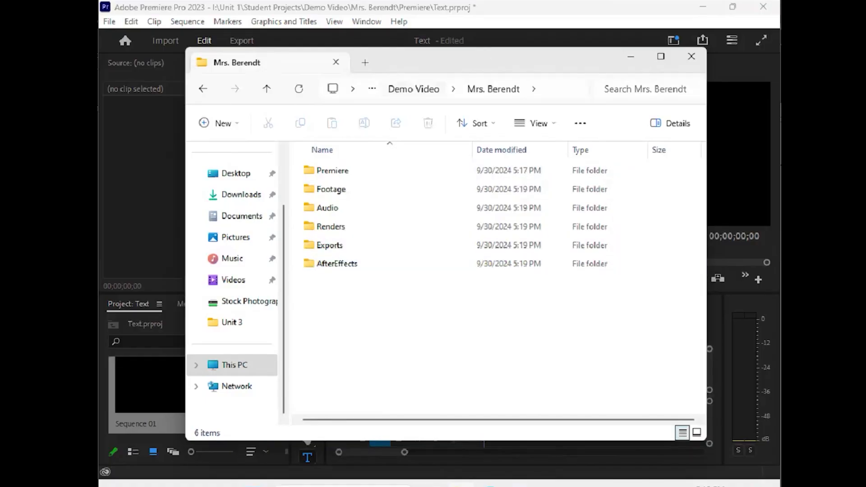
Open a second File Explorer window at Unit 1 > Resources > Footage, Images on the Stock Photography (I:) drive
{"action": "right_click", "coordinate": [461, 484]}
{"action": "left_click", "coordinate": [418, 416]}
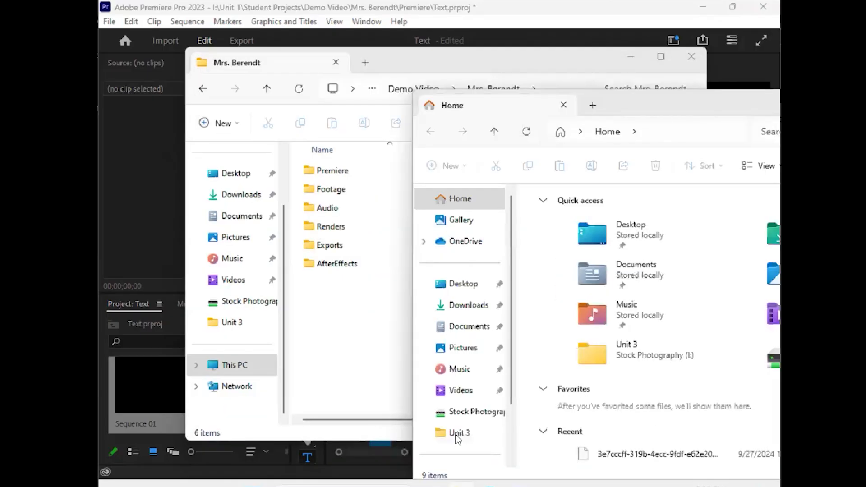
{"action": "left_click", "coordinate": [467, 417]}
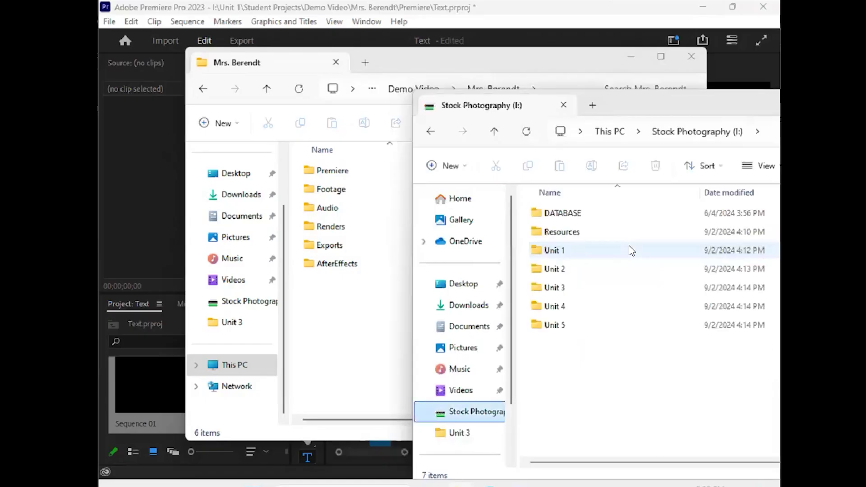
{"action": "left_click", "coordinate": [628, 248]}
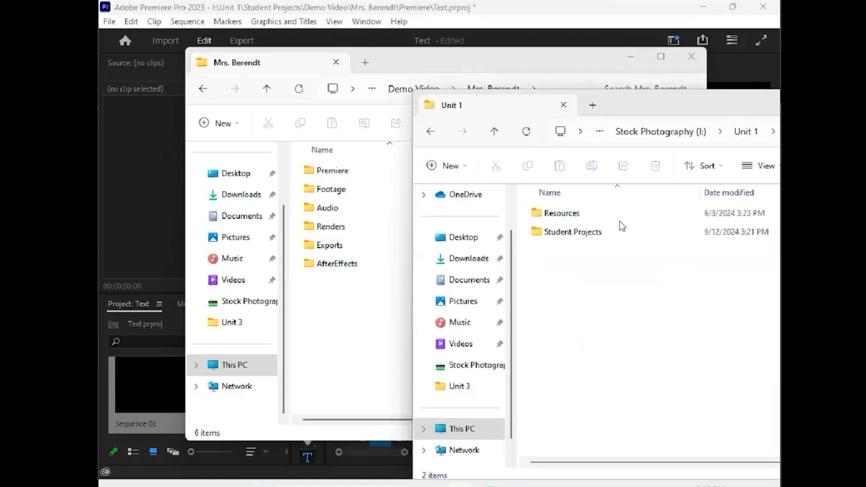
{"action": "left_click", "coordinate": [621, 212]}
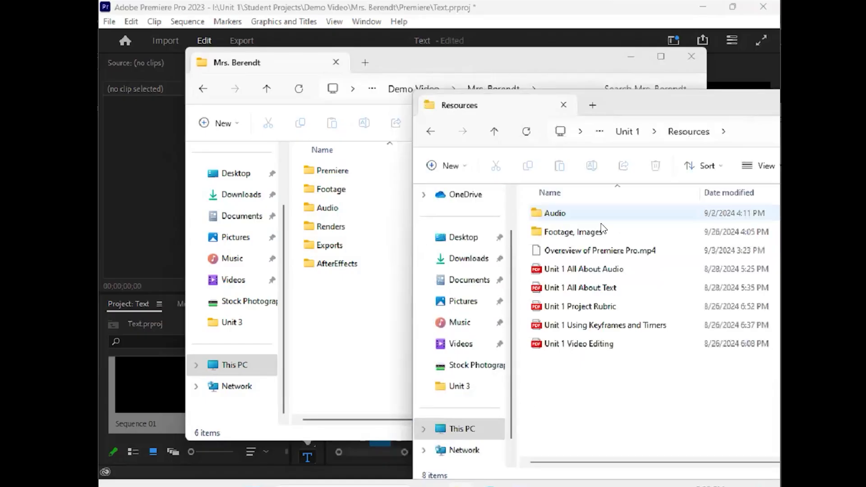
{"action": "double_click", "coordinate": [604, 233]}
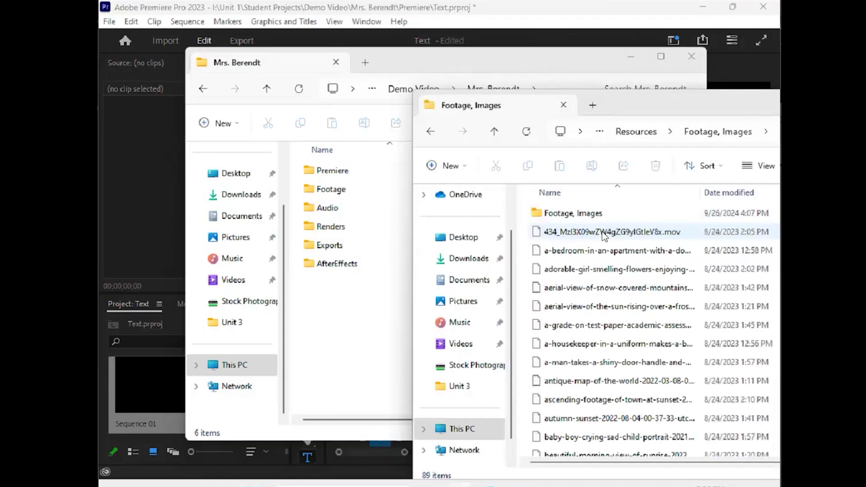
{"action": "scroll", "coordinate": [717, 457], "scroll_direction": "right", "scroll_amount": 1}
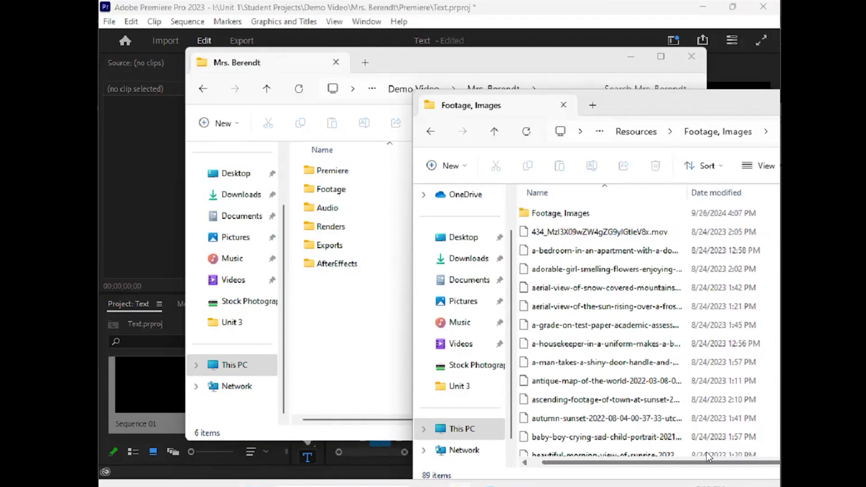
{"action": "left_click_drag", "start_coordinate": [617, 469], "coordinate": [545, 468]}
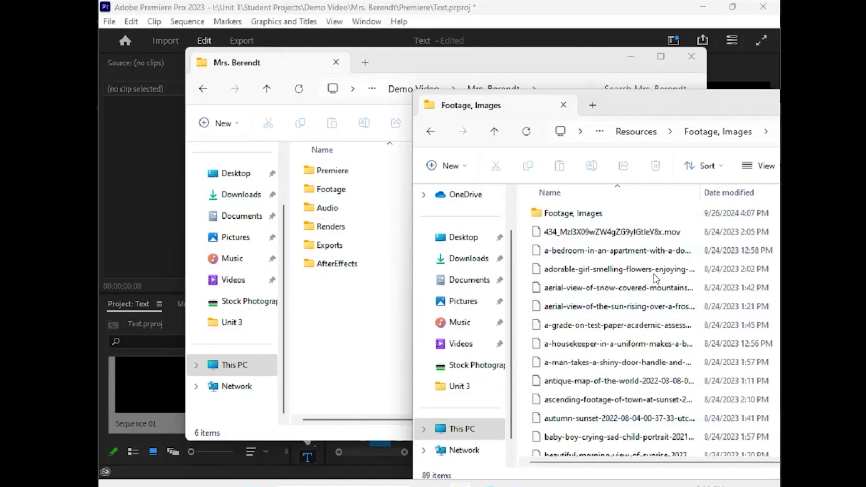
Copy the a-bedroom-in-an-apartment image from Footage, Images into the new Footage folder
{"action": "left_click_drag", "start_coordinate": [698, 249], "coordinate": [664, 251]}
{"action": "key", "text": "ctrl+c"}
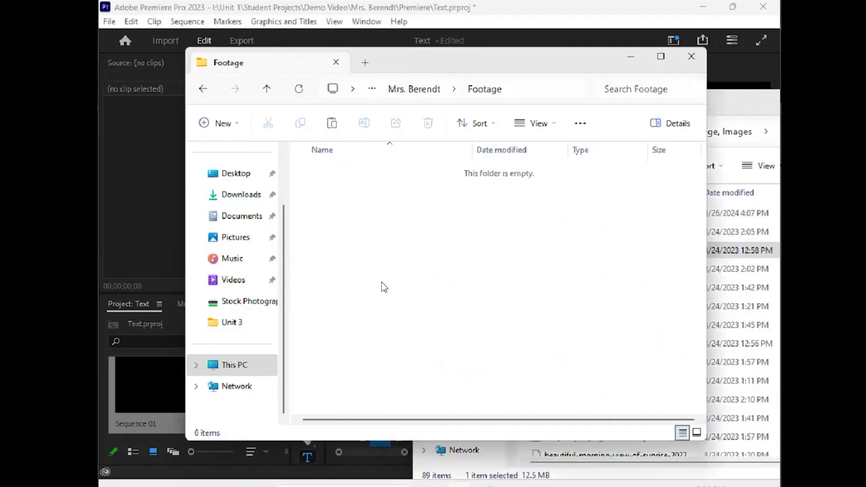
{"action": "key", "text": "ctrl+v"}
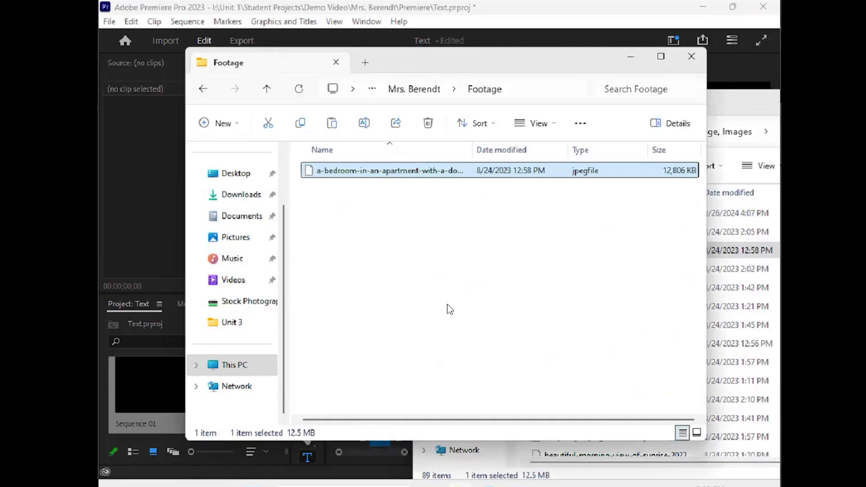
{"action": "left_click", "coordinate": [583, 258]}
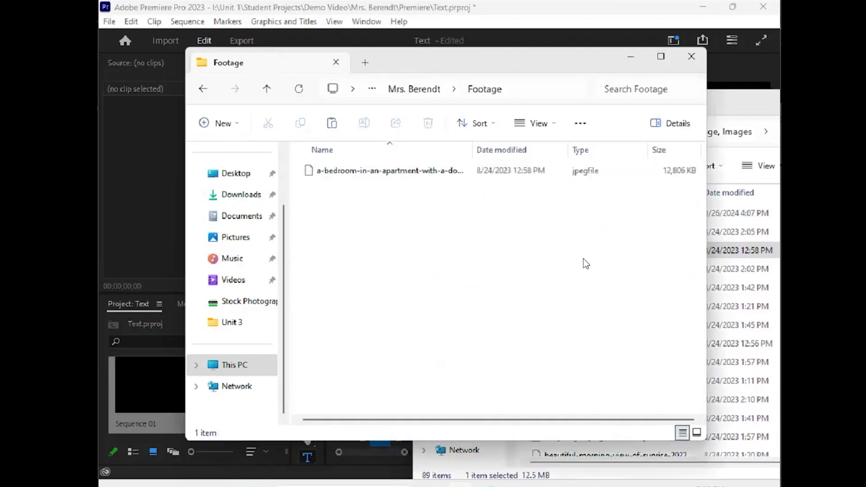
Move the Footage window aside to expose the Premiere Pro project bin and import the bedroom image into it
{"action": "left_click", "coordinate": [748, 112]}
{"action": "left_click_drag", "start_coordinate": [638, 102], "coordinate": [548, 121]}
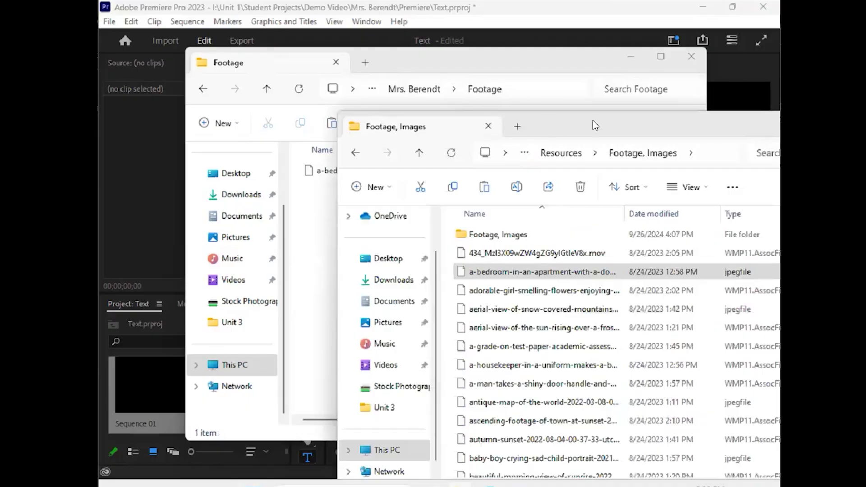
{"action": "left_click", "coordinate": [615, 115]}
{"action": "left_click_drag", "start_coordinate": [545, 54], "coordinate": [645, 53]}
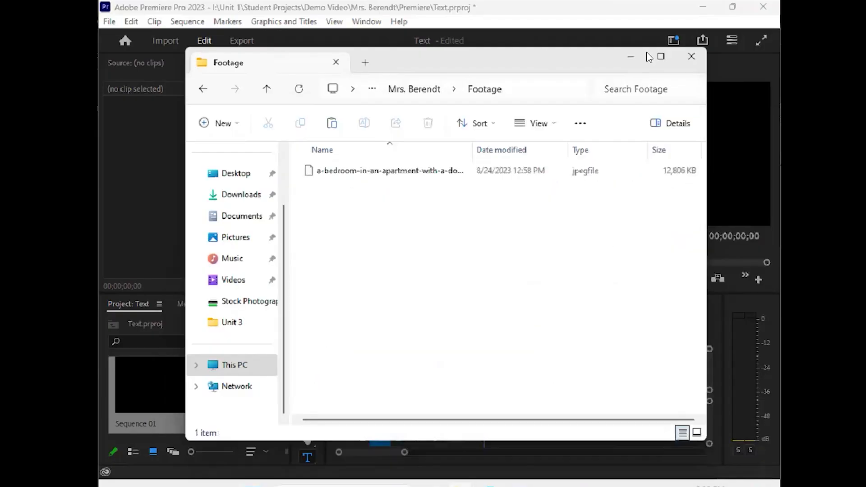
{"action": "left_click", "coordinate": [512, 175]}
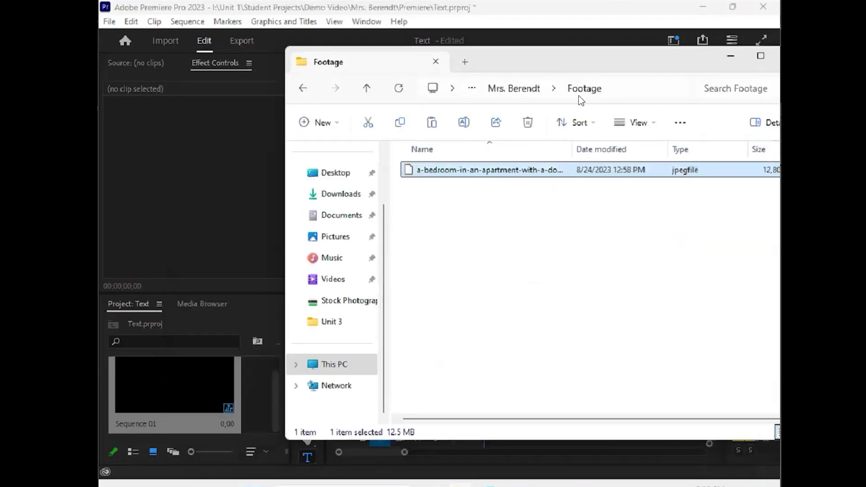
{"action": "left_click_drag", "start_coordinate": [491, 173], "coordinate": [269, 366]}
{"action": "left_click_drag", "start_coordinate": [236, 394], "coordinate": [239, 388]}
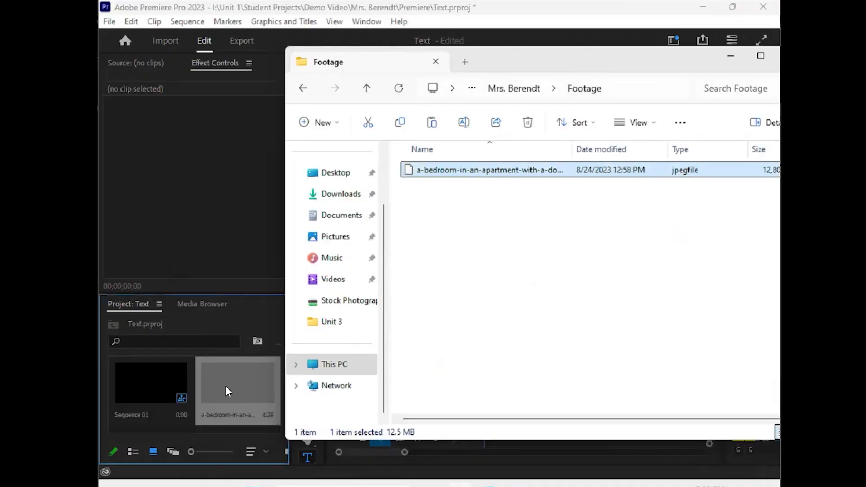
Place the bedroom image at the start of track V1 in Sequence 01 and set the playhead to 00;00;01;25
{"action": "left_click", "coordinate": [237, 383]}
{"action": "left_click_drag", "start_coordinate": [491, 365], "coordinate": [510, 360]}
{"action": "left_click", "coordinate": [530, 332]}
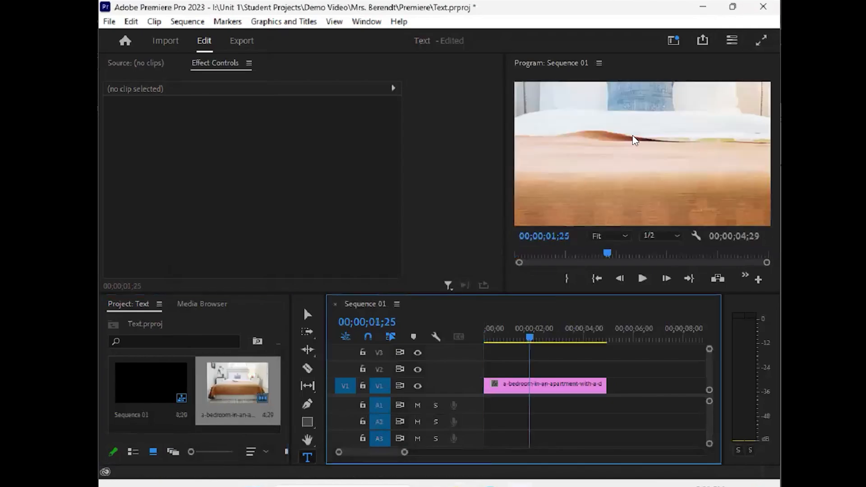
Expand the Motion properties of the bedroom clip on V1 and set Scale to 39 and Position to 982, 524
{"action": "left_click", "coordinate": [538, 389]}
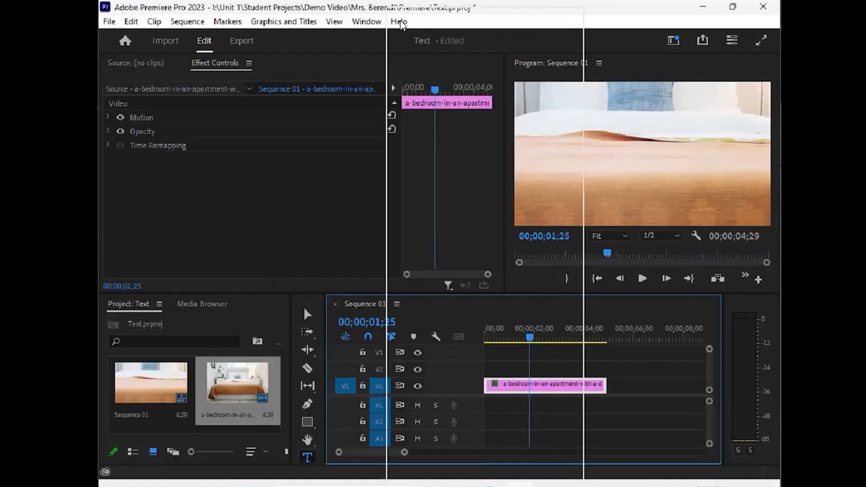
{"action": "left_click", "coordinate": [366, 21]}
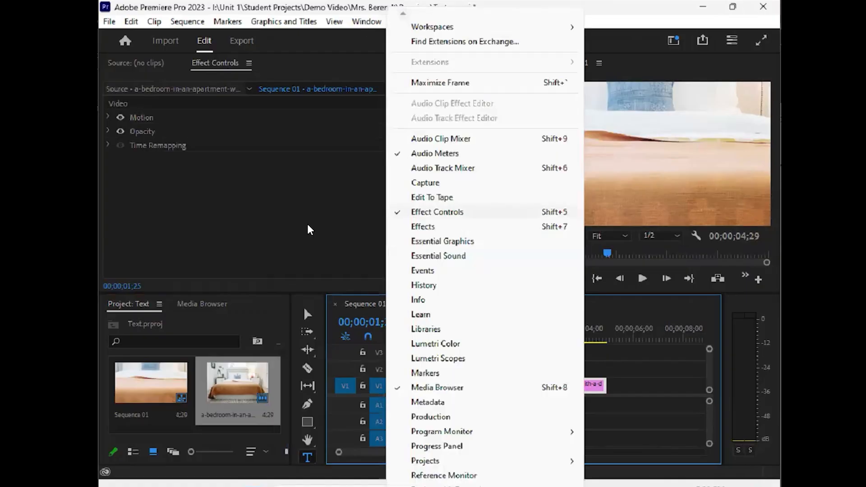
{"action": "left_click", "coordinate": [108, 115]}
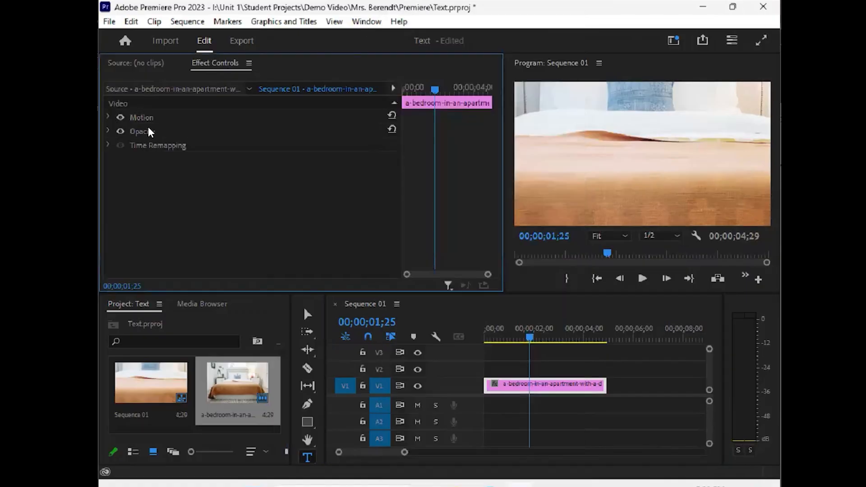
{"action": "left_click_drag", "start_coordinate": [256, 145], "coordinate": [224, 151]}
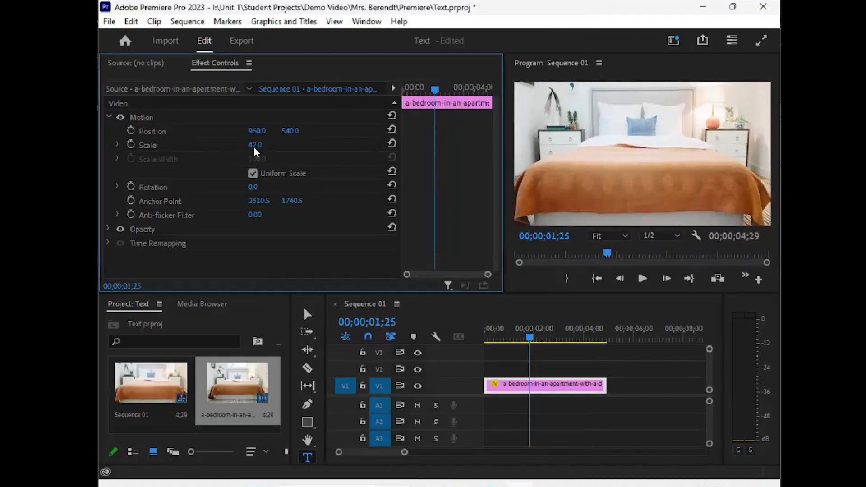
{"action": "key", "text": "ctrl+z"}
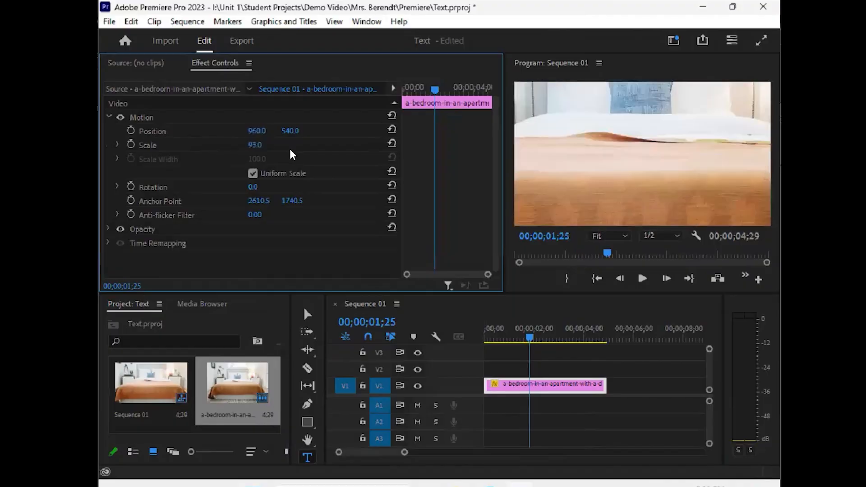
{"action": "left_click_drag", "start_coordinate": [264, 155], "coordinate": [264, 129]}
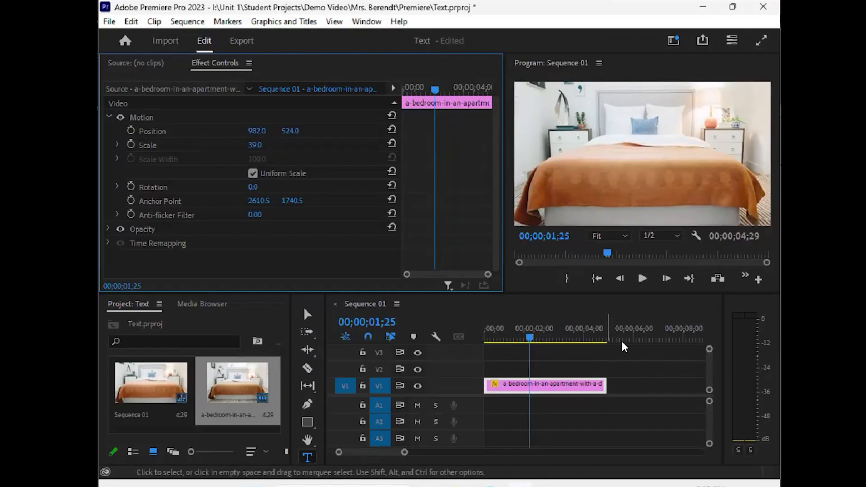
Move the playhead past the bedroom clip's end, deselect and reselect the clip, and scrub back to 00;00;02;02
{"action": "left_click", "coordinate": [626, 326]}
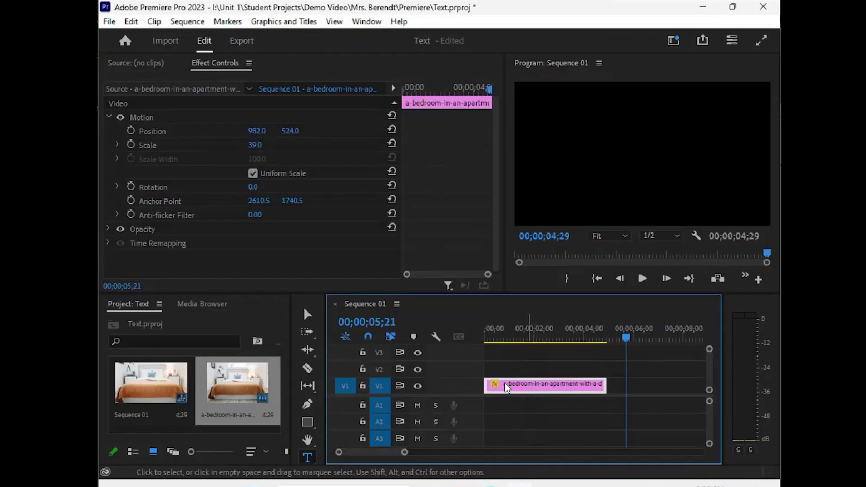
{"action": "left_click", "coordinate": [506, 415]}
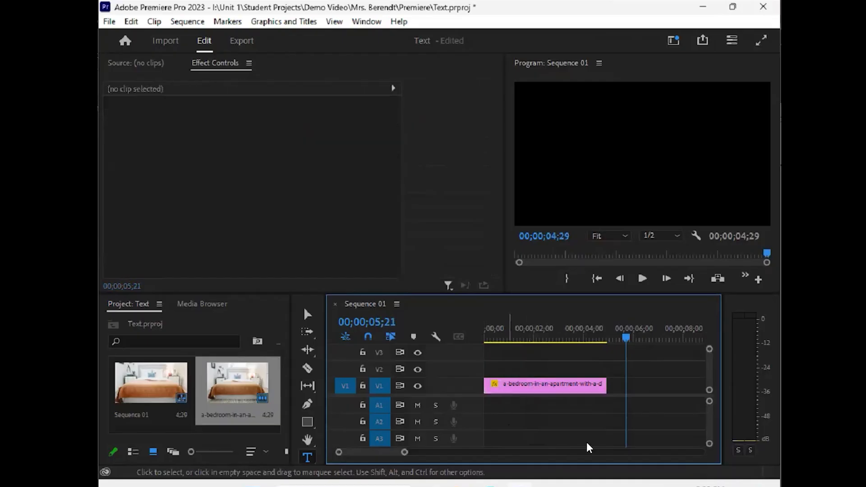
{"action": "left_click", "coordinate": [569, 389]}
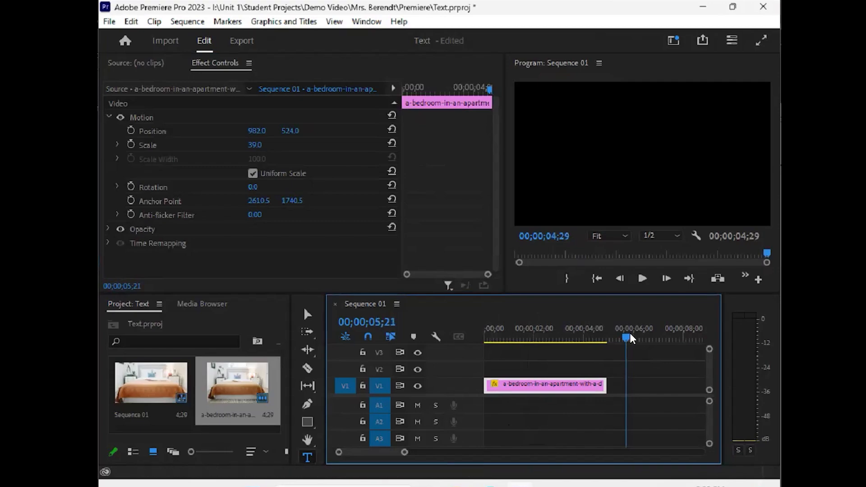
{"action": "left_click_drag", "start_coordinate": [628, 333], "coordinate": [546, 335]}
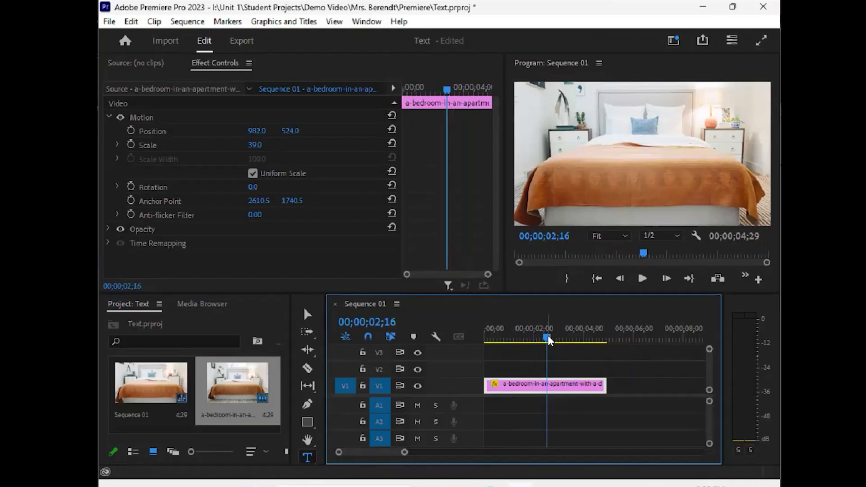
{"action": "left_click_drag", "start_coordinate": [547, 334], "coordinate": [536, 336]}
{"action": "key", "text": "Right"}
{"action": "key", "text": "Right"}
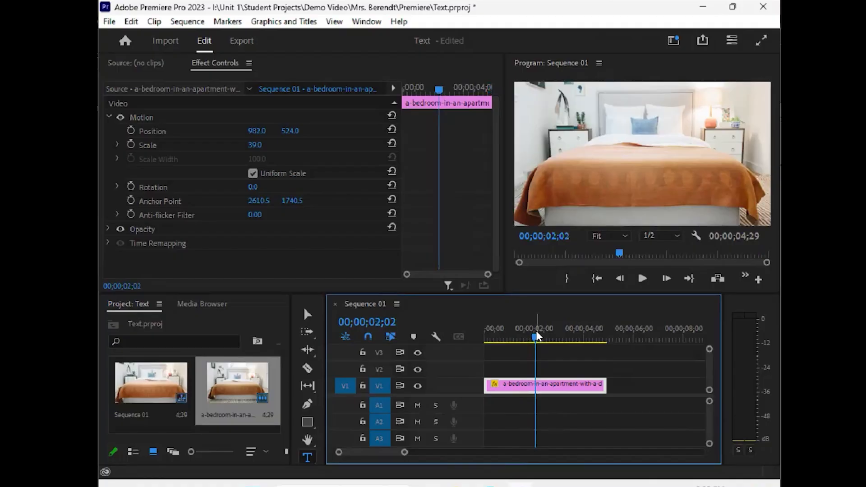
Turn on Scale keyframing for the bedroom clip at 00;00;01;11 and set that keyframe's value to 38
{"action": "left_click_drag", "start_coordinate": [439, 92], "coordinate": [412, 96]}
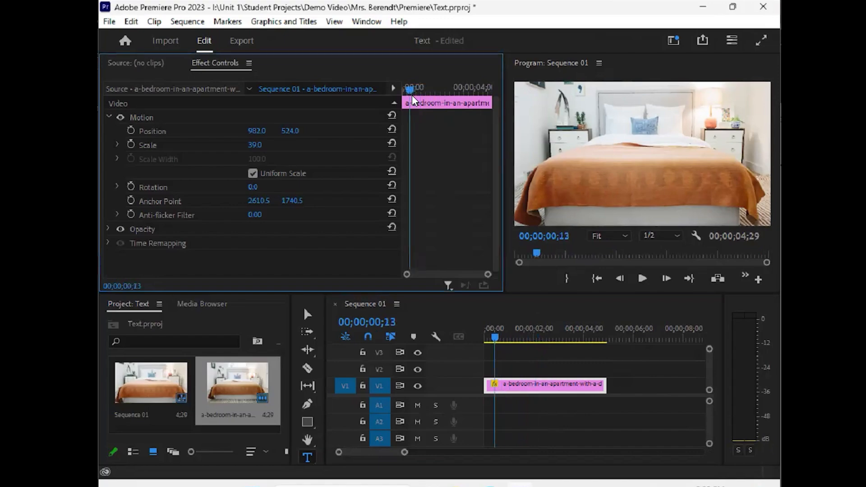
{"action": "mouse_move", "coordinate": [416, 93]}
{"action": "left_mouse_down"}
{"action": "mouse_move", "coordinate": [437, 91]}
{"action": "mouse_move", "coordinate": [428, 90]}
{"action": "left_mouse_up"}
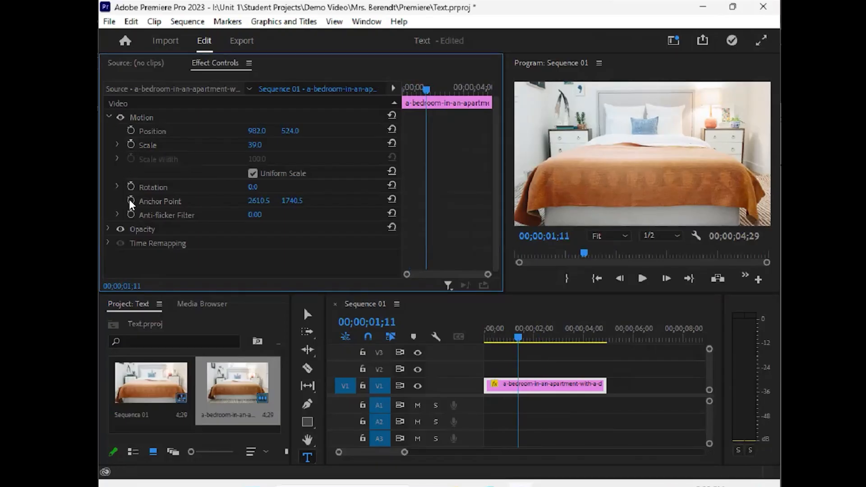
{"action": "left_click", "coordinate": [131, 146]}
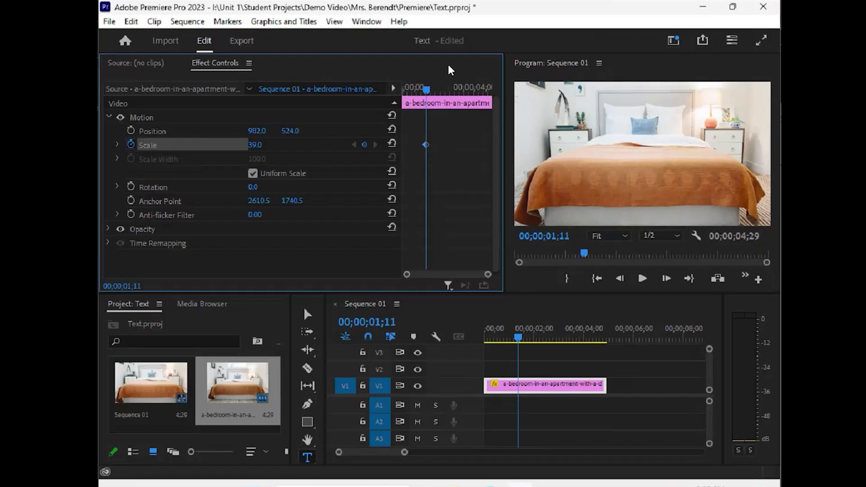
{"action": "left_click_drag", "start_coordinate": [424, 88], "coordinate": [426, 90]}
{"action": "left_click", "coordinate": [447, 94]}
{"action": "left_click", "coordinate": [355, 144]}
{"action": "left_click_drag", "start_coordinate": [253, 145], "coordinate": [261, 149]}
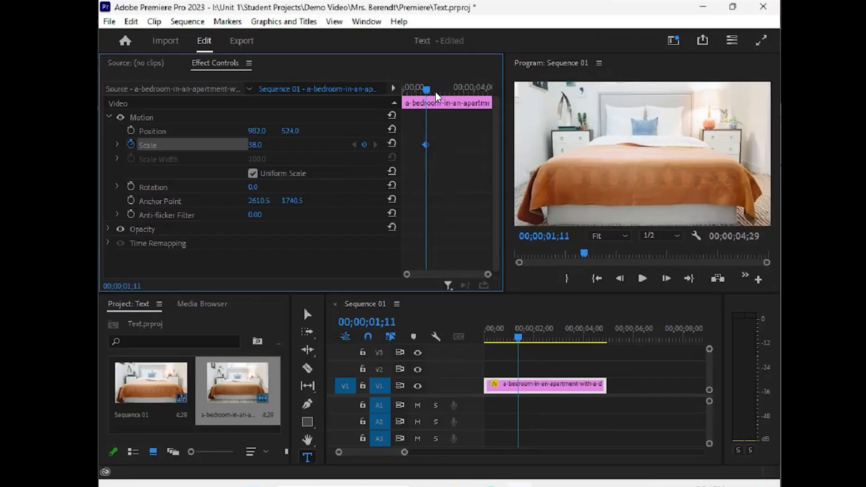
Add a second Scale keyframe at 00;00;04;26 and raise its value to 66
{"action": "left_click_drag", "start_coordinate": [445, 93], "coordinate": [490, 90]}
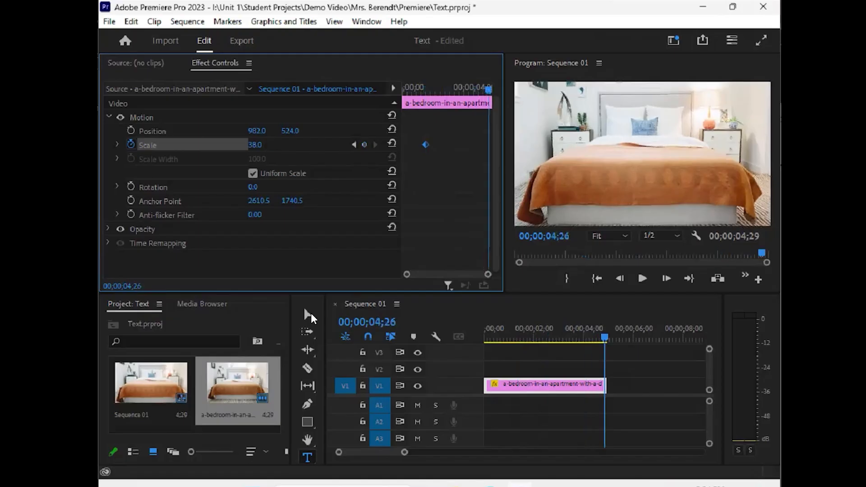
{"action": "left_click", "coordinate": [367, 145]}
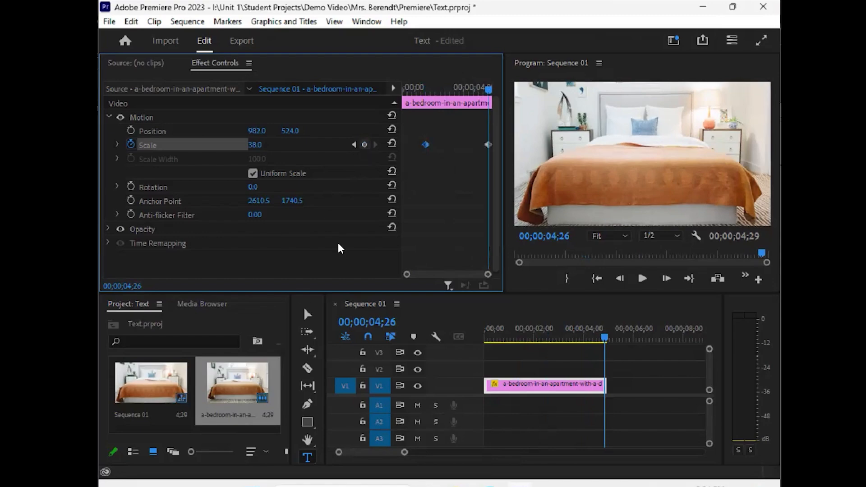
{"action": "key", "text": "ctrl+z"}
{"action": "scroll", "coordinate": [269, 145], "scroll_direction": "up", "scroll_amount": 3}
{"action": "scroll", "coordinate": [271, 147], "scroll_direction": "up", "scroll_amount": 20}
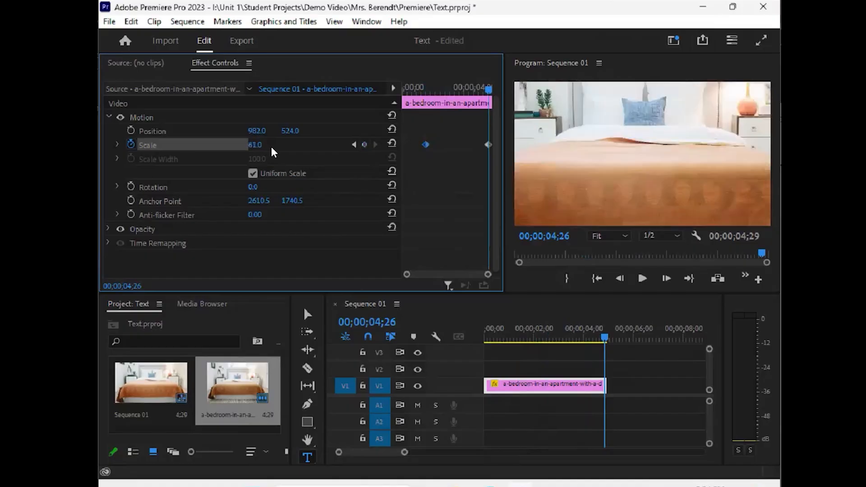
{"action": "scroll", "coordinate": [273, 146], "scroll_direction": "up", "scroll_amount": 2}
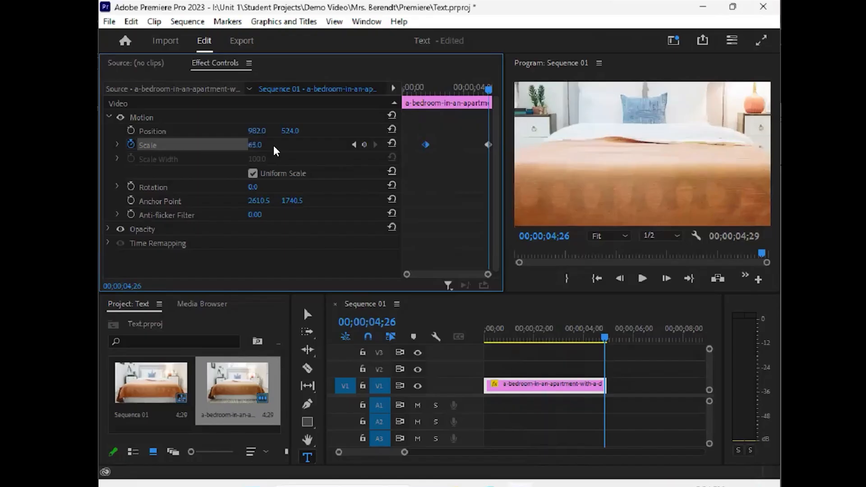
{"action": "scroll", "coordinate": [271, 147], "scroll_direction": "up", "scroll_amount": 1}
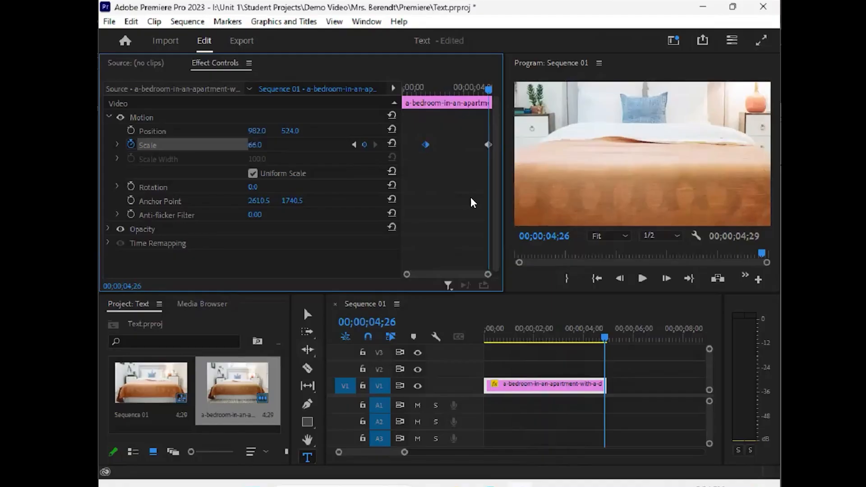
Scrub and jump between the two Scale keyframes to check the zoom-in on the bedroom image
{"action": "left_click_drag", "start_coordinate": [484, 85], "coordinate": [423, 98]}
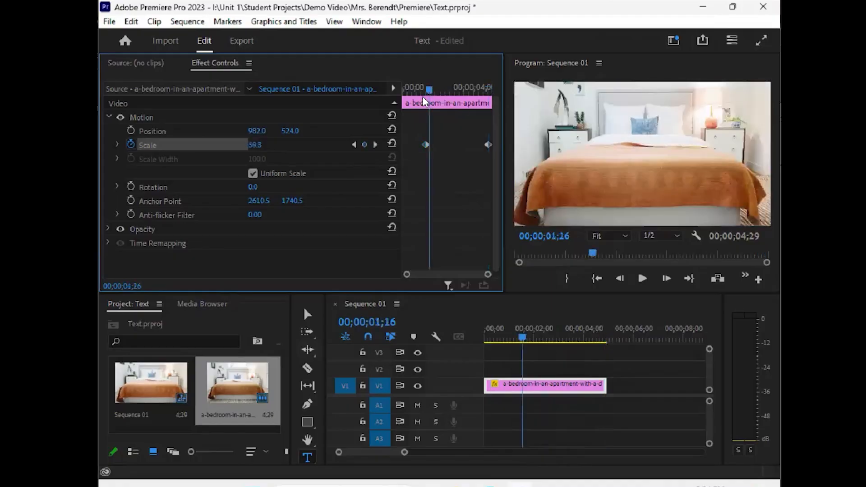
{"action": "left_click", "coordinate": [488, 90]}
{"action": "left_click_drag", "start_coordinate": [487, 91], "coordinate": [429, 109]}
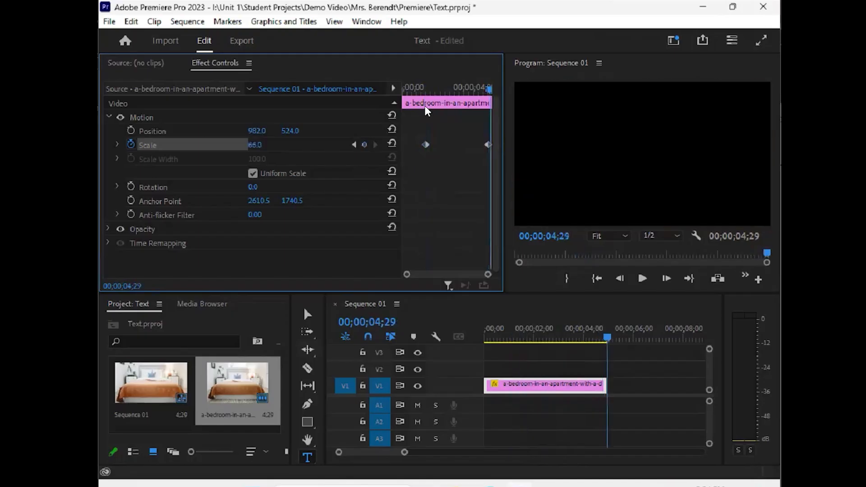
{"action": "left_click", "coordinate": [353, 146]}
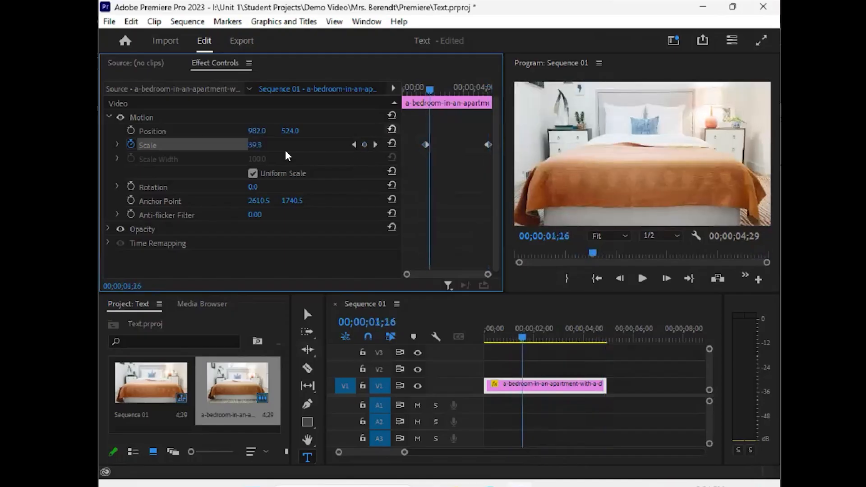
{"action": "left_click", "coordinate": [375, 145]}
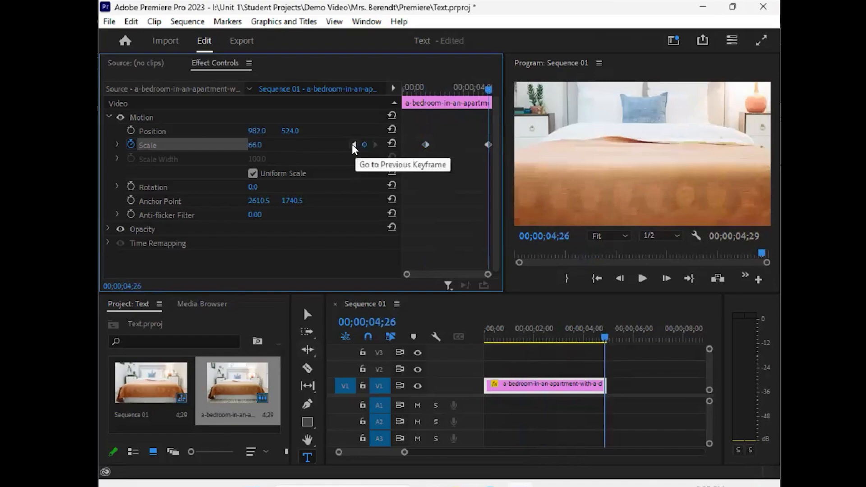
{"action": "left_click", "coordinate": [353, 144]}
{"action": "left_click", "coordinate": [376, 145]}
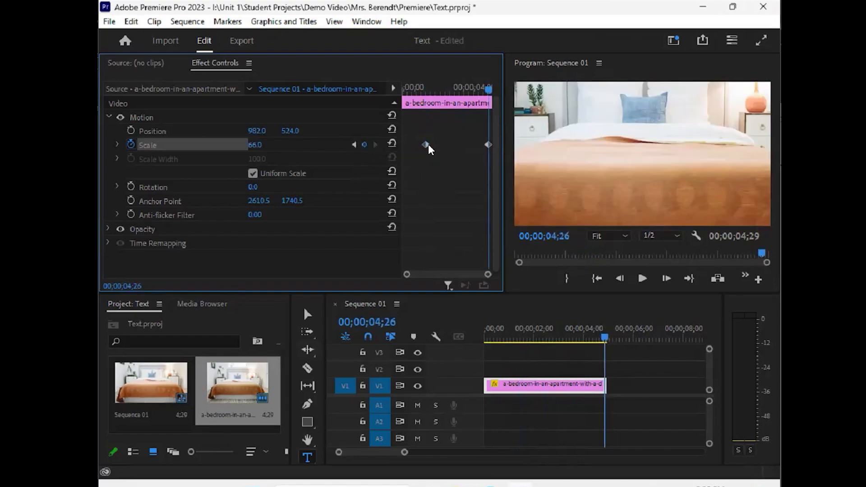
{"action": "left_click", "coordinate": [426, 83]}
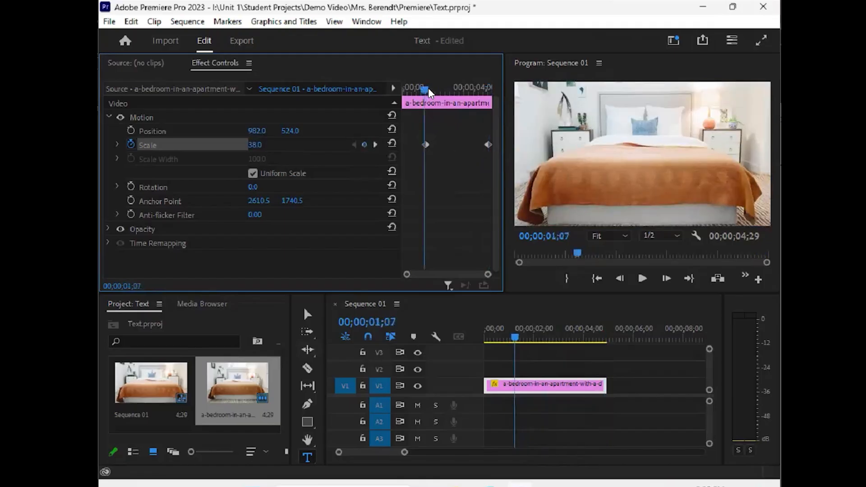
{"action": "left_click_drag", "start_coordinate": [434, 90], "coordinate": [489, 97]}
{"action": "left_click", "coordinate": [473, 93]}
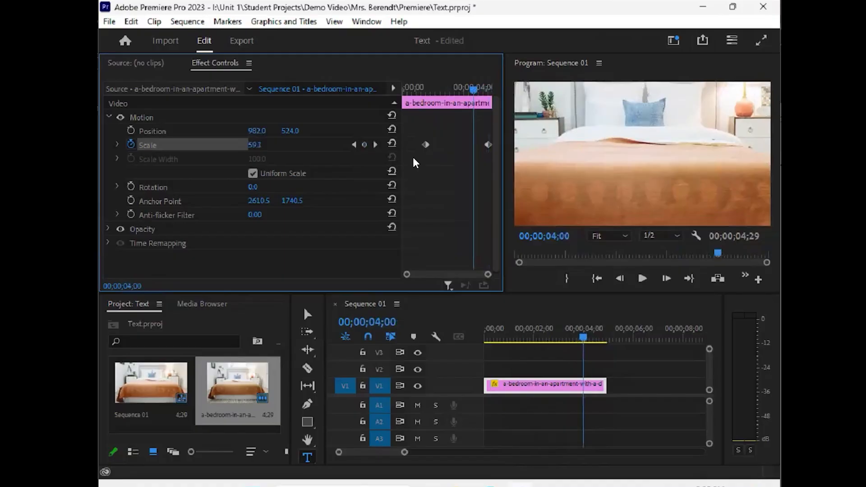
Go to the last Scale keyframe at 00;00;04;26 and set its value to 60
{"action": "left_click", "coordinate": [376, 143]}
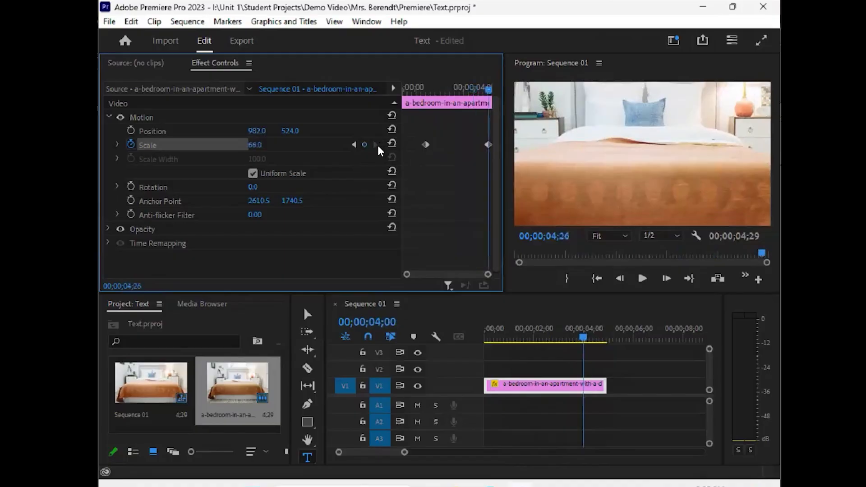
{"action": "left_click", "coordinate": [258, 145]}
{"action": "type", "text": "60"}
{"action": "key", "text": "Return"}
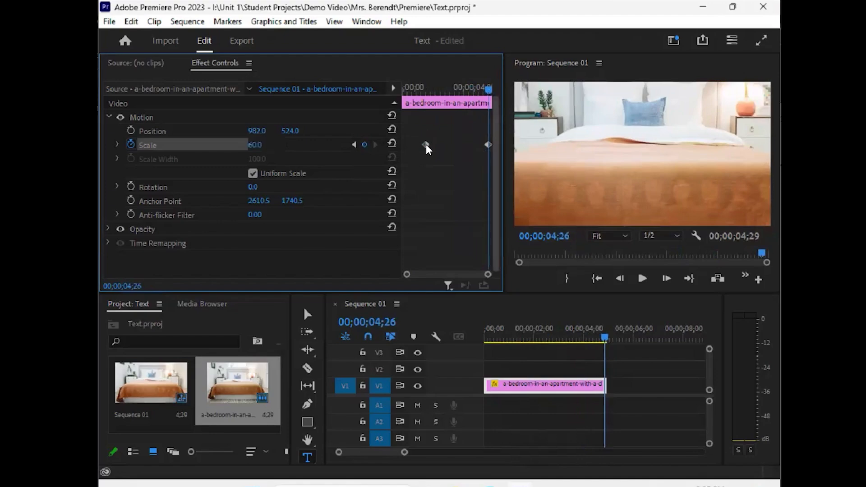
Shift the two Scale keyframes closer together, to 00;00;01;23 and 00;00;02;18, and play back the faster zoom
{"action": "left_click_drag", "start_coordinate": [451, 143], "coordinate": [432, 144]}
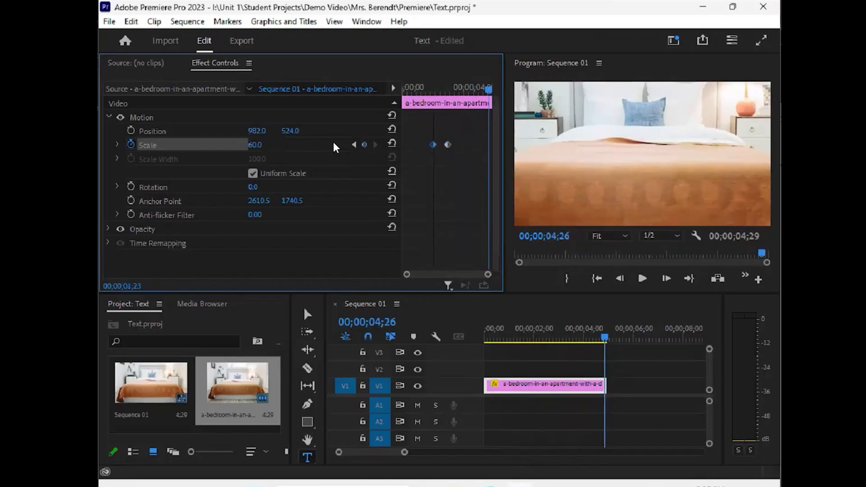
{"action": "left_click", "coordinate": [421, 85]}
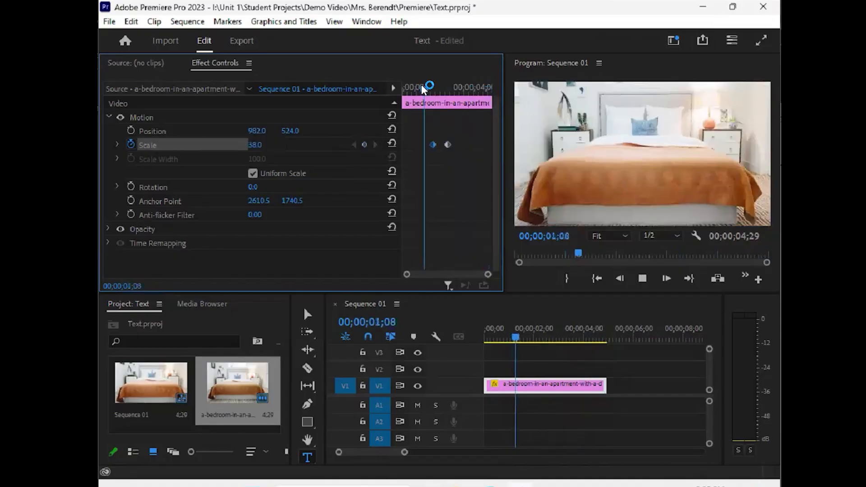
{"action": "key", "text": "space"}
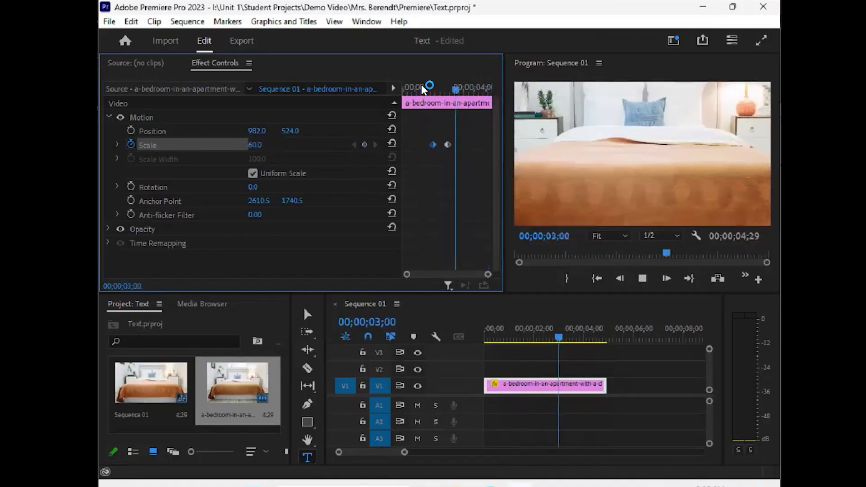
{"action": "key", "text": "space"}
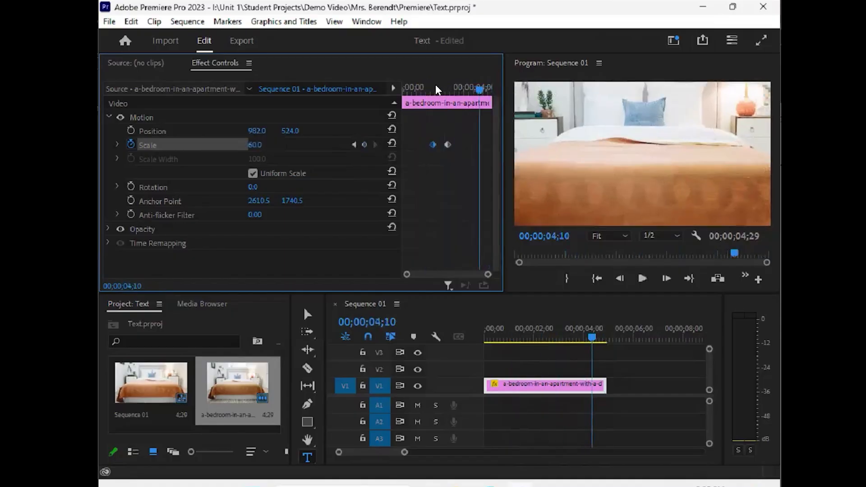
Scrub around the shortened zoom and return the playhead to the Scale keyframe at 00;00;02;18
{"action": "left_click", "coordinate": [435, 86]}
{"action": "left_click", "coordinate": [450, 90]}
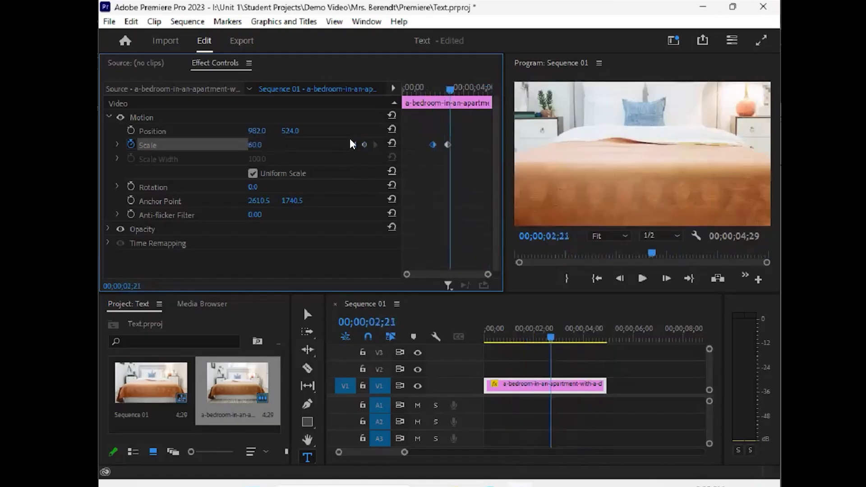
{"action": "left_click", "coordinate": [353, 142]}
{"action": "left_click", "coordinate": [353, 145]}
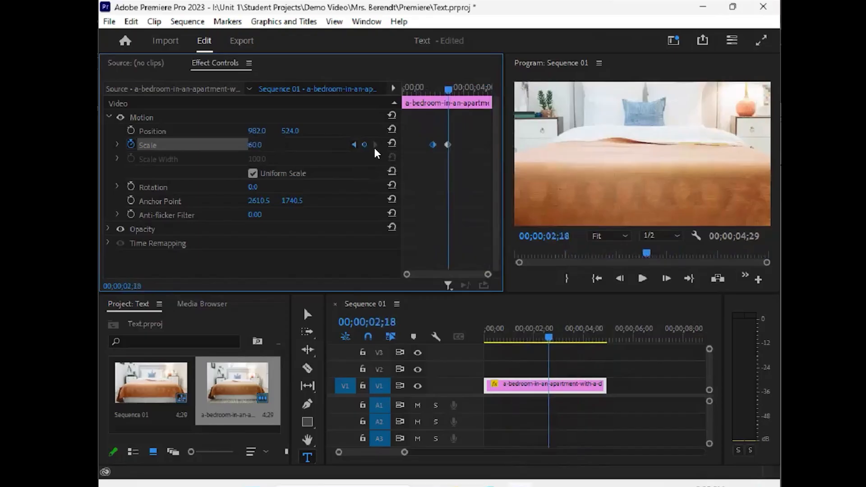
Return to the Scale keyframe at 00;00;01;23 and turn off Scale animation, deleting its existing keyframes
{"action": "left_click", "coordinate": [375, 145]}
{"action": "left_click", "coordinate": [356, 145]}
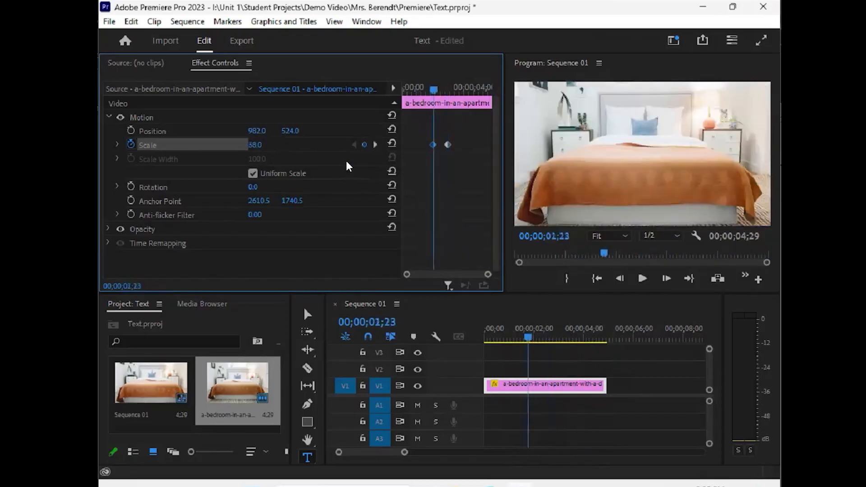
{"action": "left_click", "coordinate": [477, 232]}
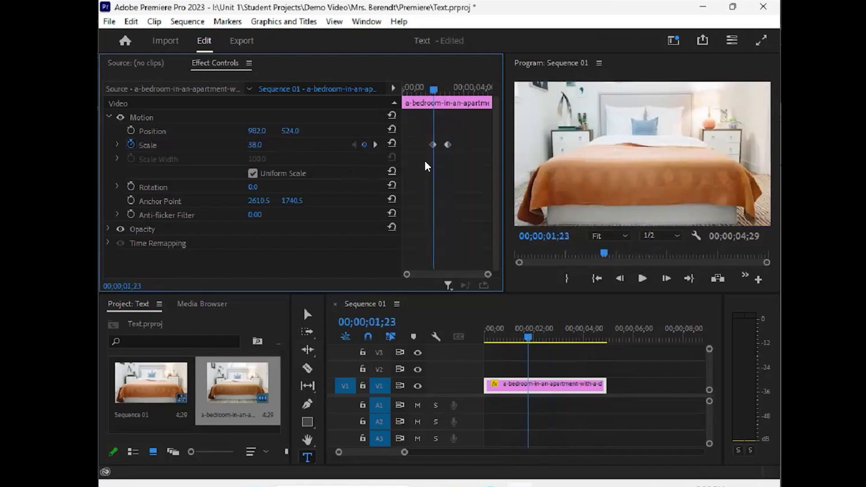
{"action": "left_click_drag", "start_coordinate": [475, 125], "coordinate": [419, 161]}
{"action": "left_click", "coordinate": [132, 144]}
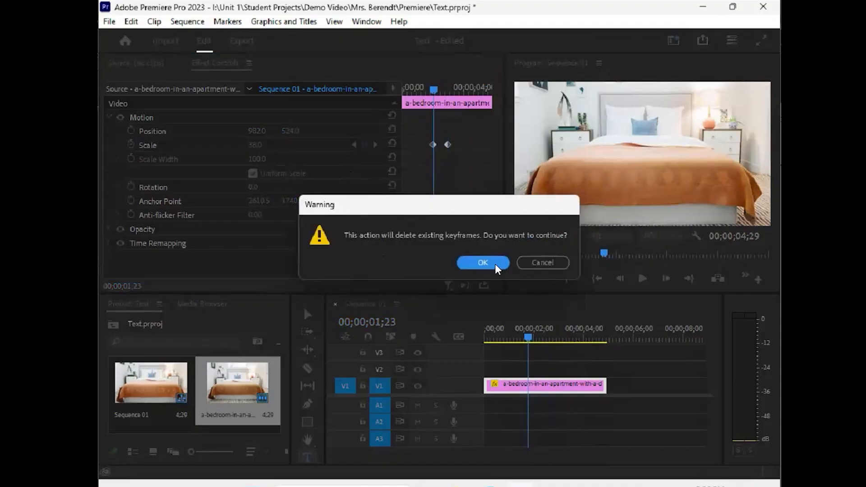
{"action": "left_click", "coordinate": [483, 263]}
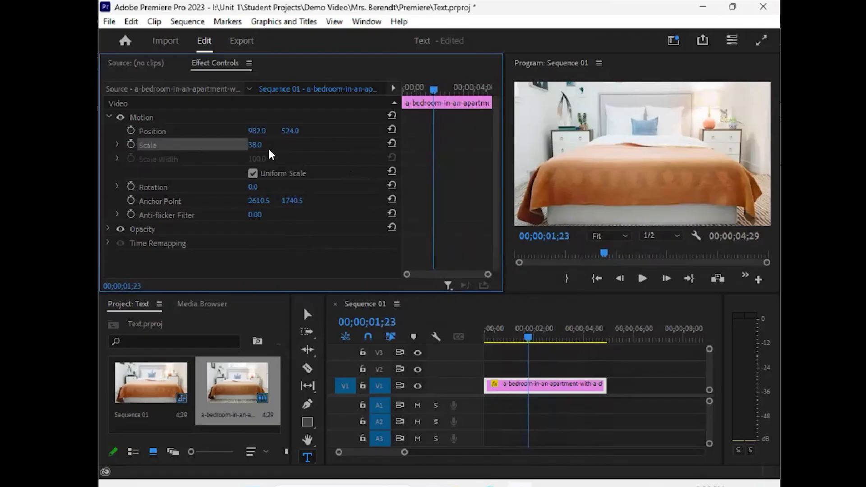
Set Scale to 48 and keyframe the vertical Position from 258 at 00;00;01;23 to 694 at 00;00;03;11
{"action": "scroll", "coordinate": [270, 149], "scroll_direction": "up", "scroll_amount": 5}
{"action": "scroll", "coordinate": [270, 154], "scroll_direction": "up", "scroll_amount": 5}
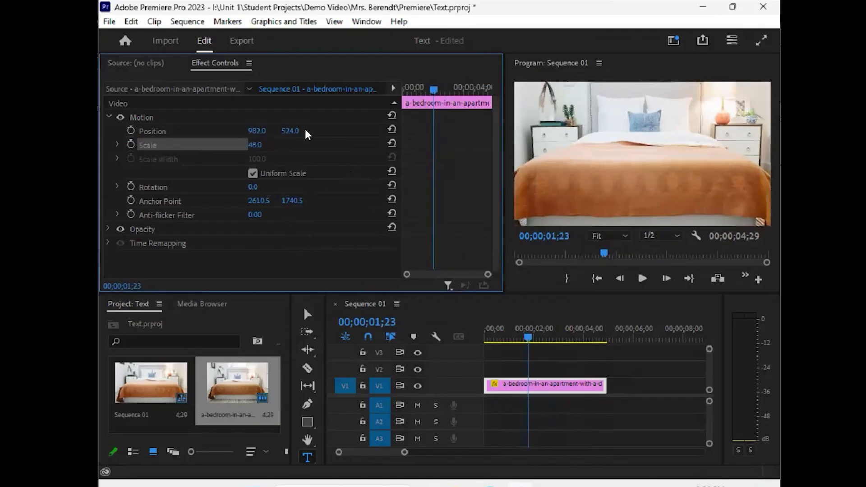
{"action": "left_click_drag", "start_coordinate": [288, 131], "coordinate": [110, 152]}
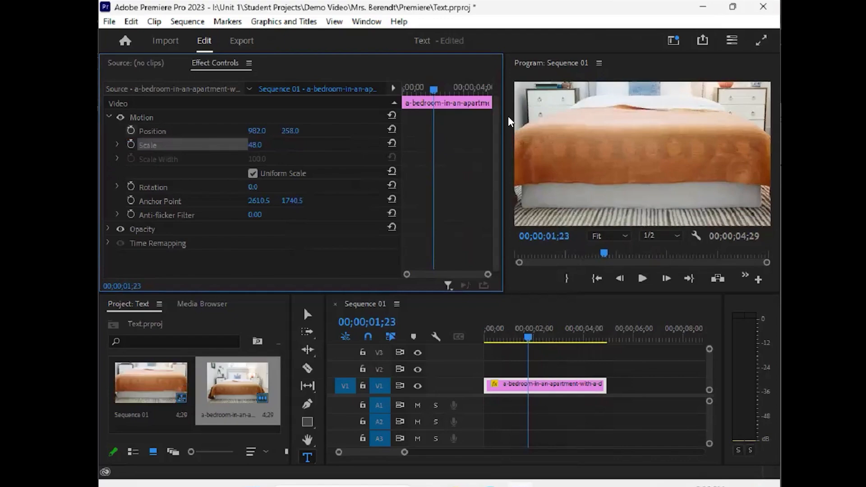
{"action": "left_click", "coordinate": [463, 87]}
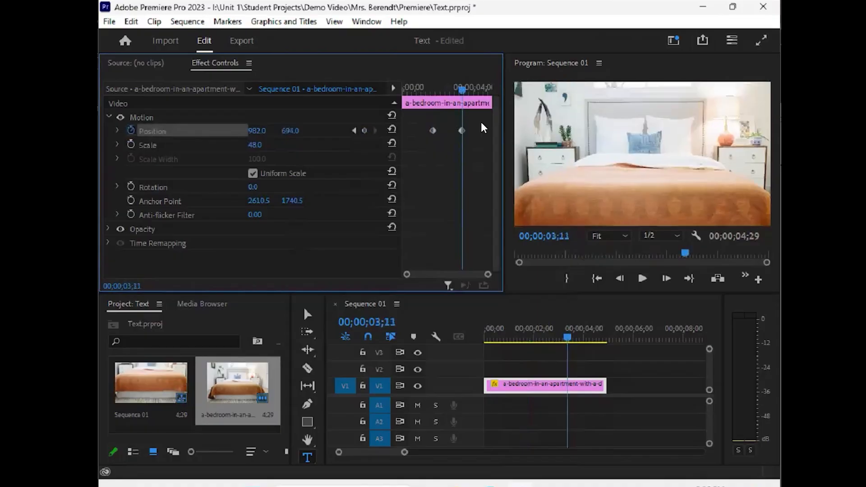
Spread the two Position keyframes to the start and end of the clip and play back the vertical pan
{"action": "left_click_drag", "start_coordinate": [462, 130], "coordinate": [512, 129]}
{"action": "left_click_drag", "start_coordinate": [432, 130], "coordinate": [370, 89]}
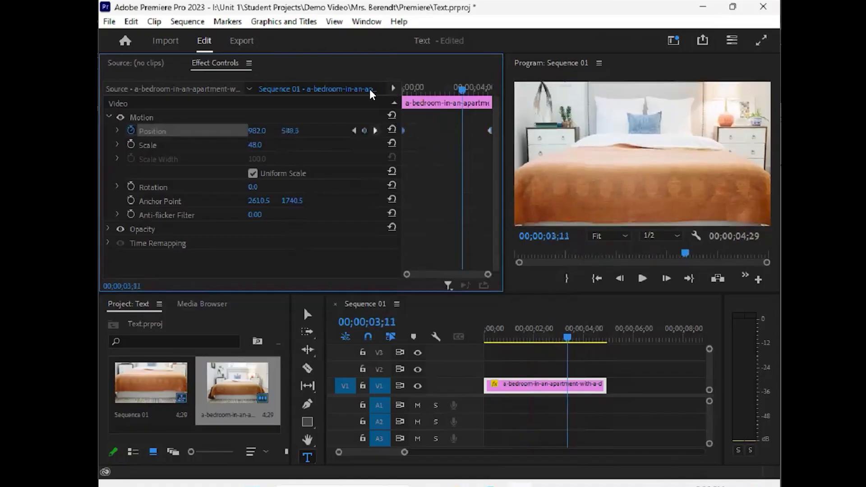
{"action": "key", "text": "Home"}
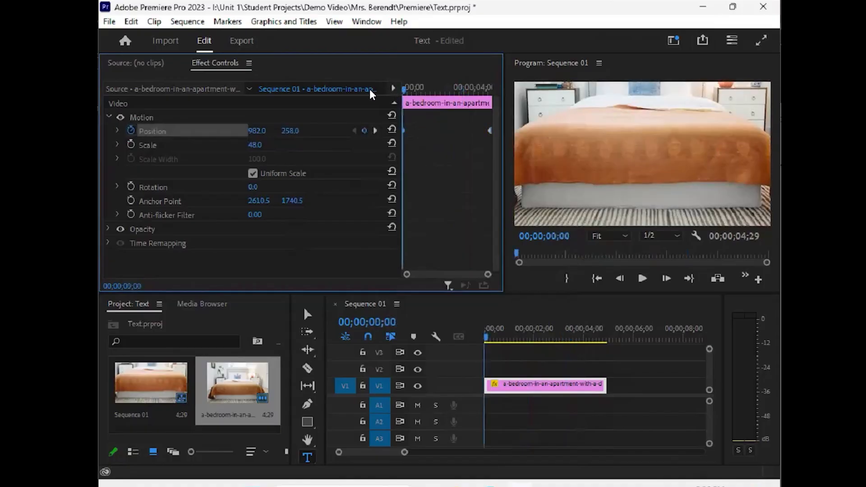
{"action": "key", "text": "space"}
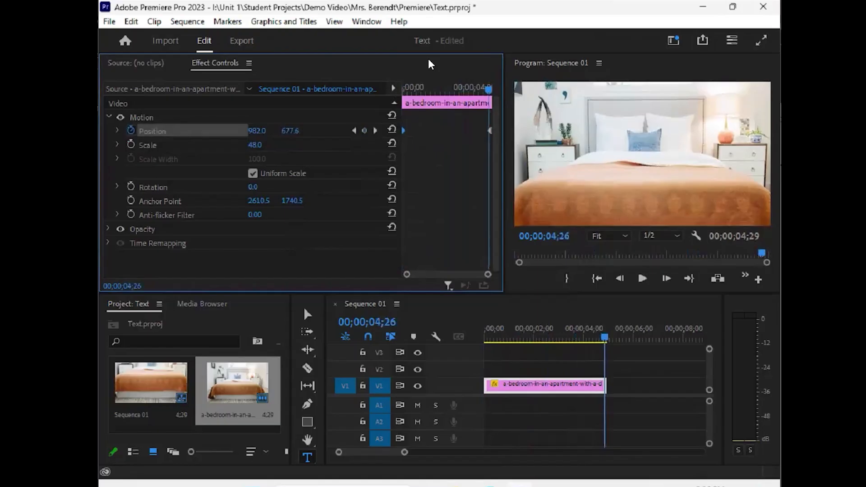
Animate Scale from 48 at the clip's start to about 60 at its end, and play back the combined zoom and pan
{"action": "key", "text": "Home"}
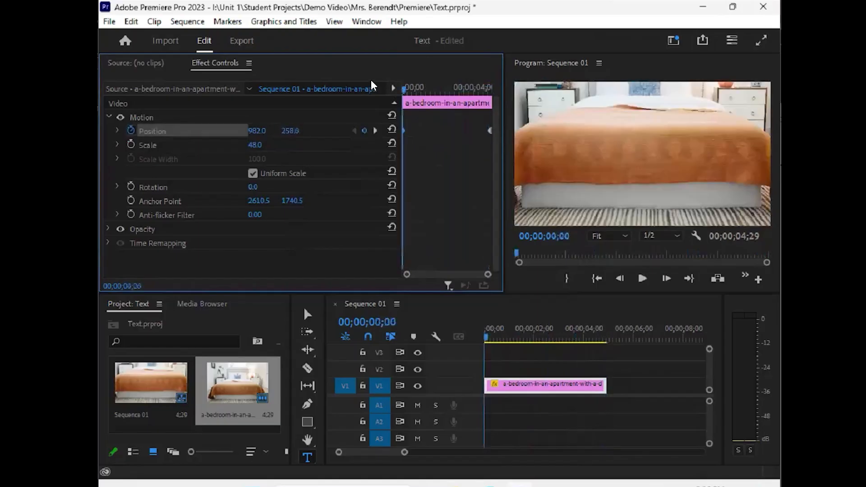
{"action": "left_click", "coordinate": [130, 145]}
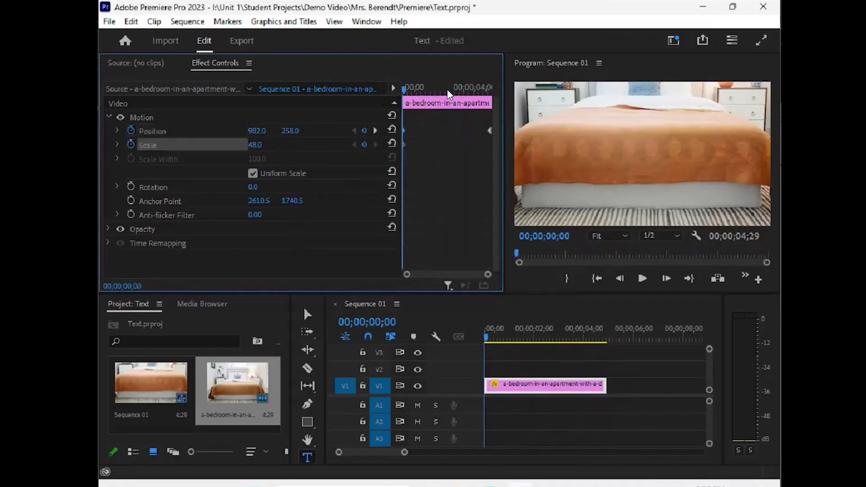
{"action": "left_click", "coordinate": [452, 87]}
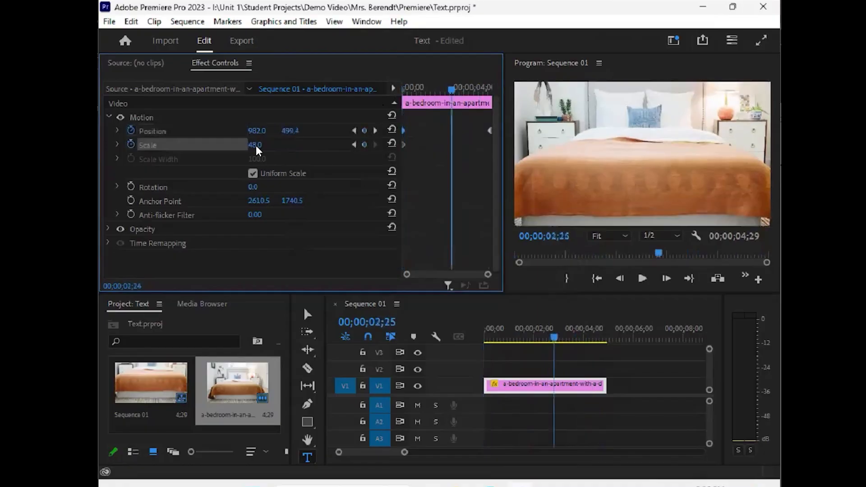
{"action": "left_click_drag", "start_coordinate": [263, 145], "coordinate": [267, 145]}
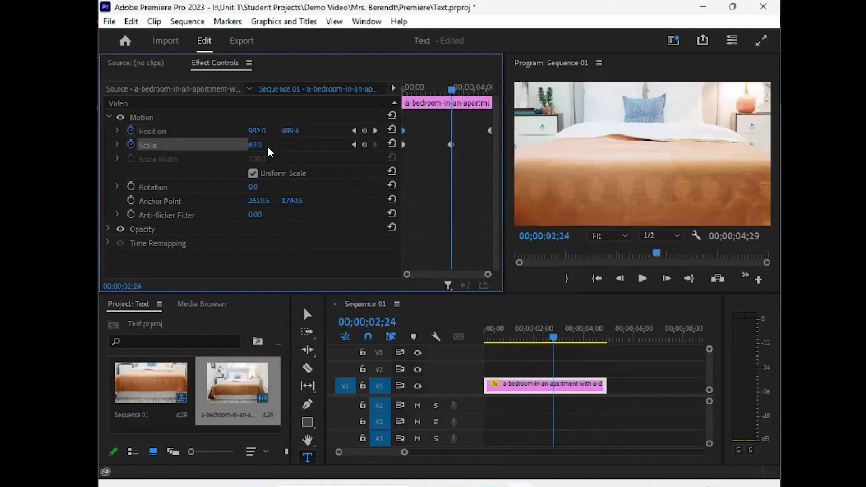
{"action": "left_click_drag", "start_coordinate": [450, 145], "coordinate": [542, 145]}
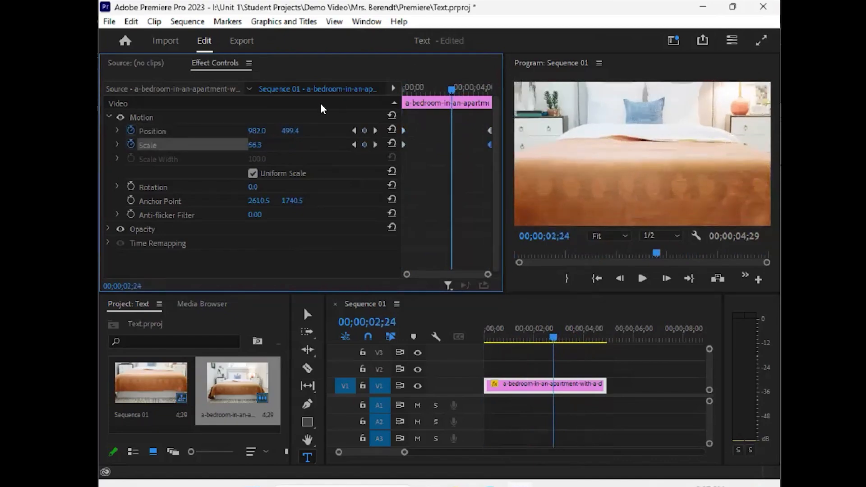
{"action": "key", "text": "Home"}
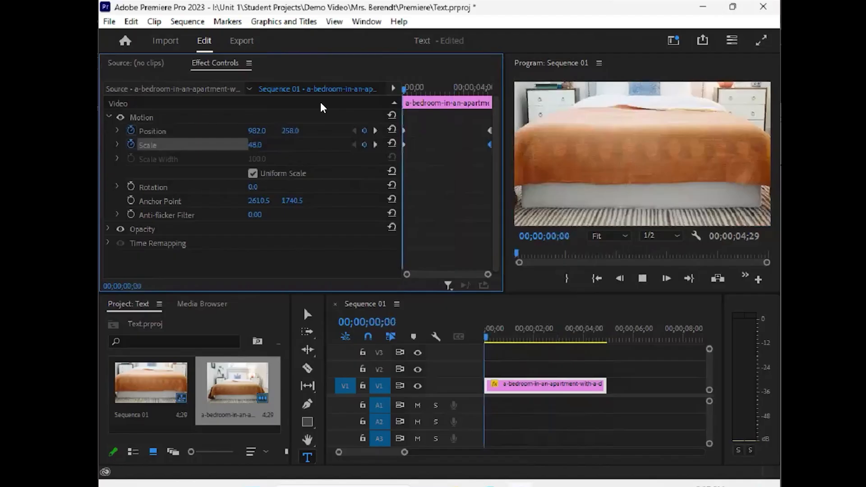
{"action": "key", "text": "space"}
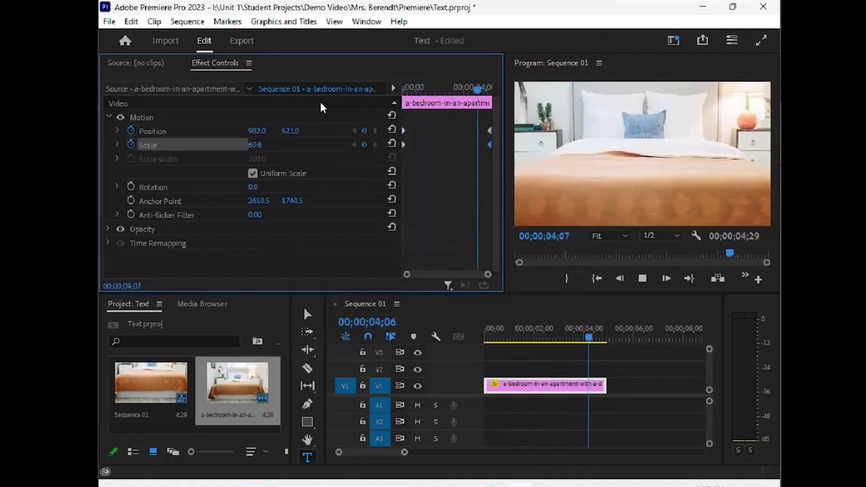
Rotate the image to -4° and turn off Position and Scale animation at 00;00;02;05, deleting their keyframes
{"action": "left_click", "coordinate": [442, 85]}
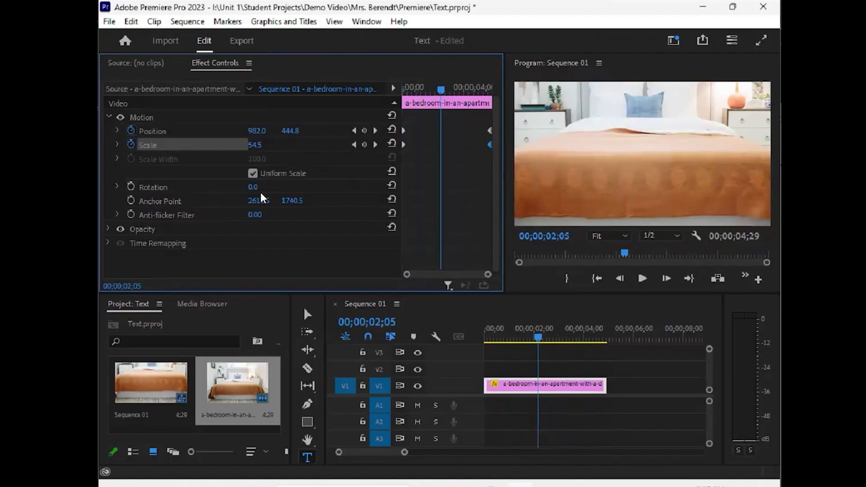
{"action": "left_click_drag", "start_coordinate": [249, 186], "coordinate": [283, 184]}
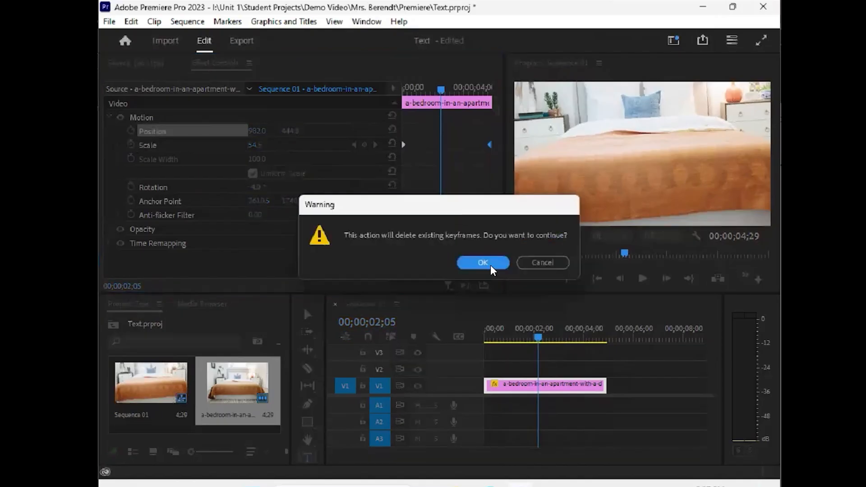
{"action": "left_click", "coordinate": [491, 265]}
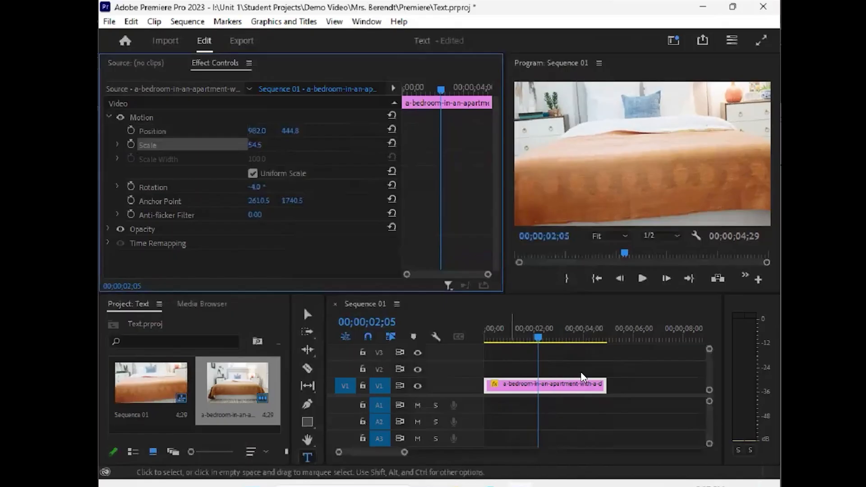
Duplicate the bedroom clip on track V1, placing the copy just after the original with a small gap
{"action": "left_click", "coordinate": [564, 382]}
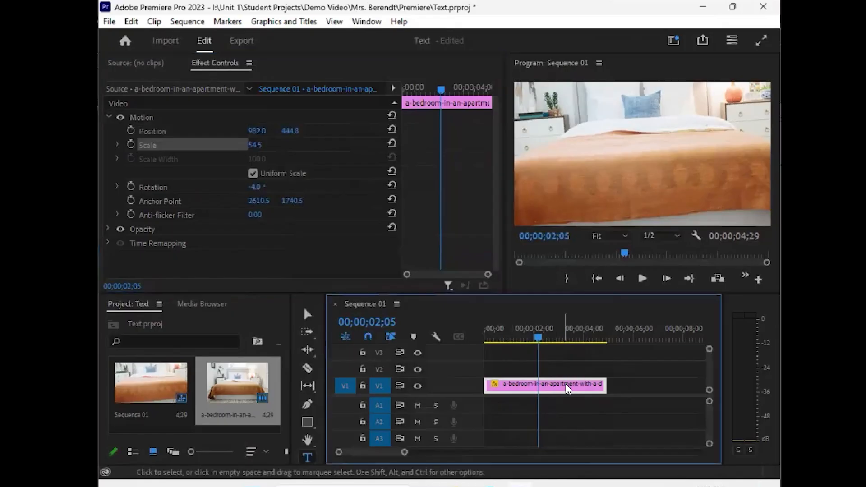
{"action": "left_click_drag", "start_coordinate": [537, 334], "coordinate": [541, 334]}
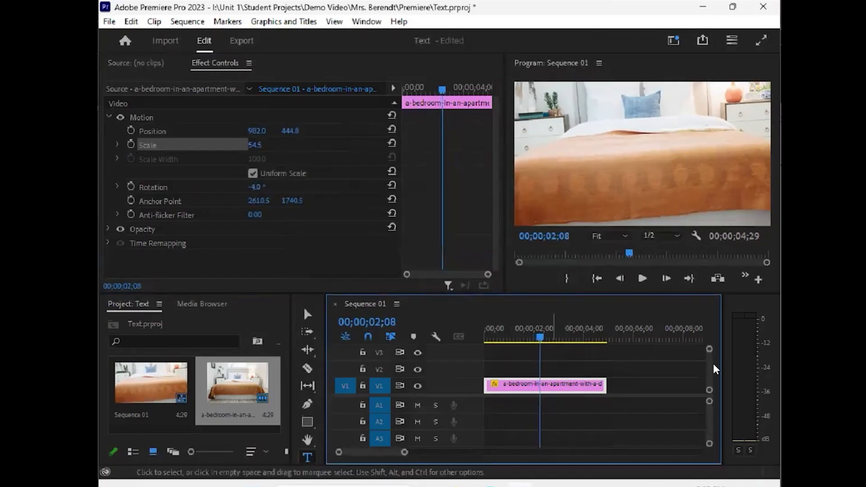
{"action": "key", "text": "alt"}
{"action": "left_click_drag", "start_coordinate": [555, 384], "coordinate": [668, 385]}
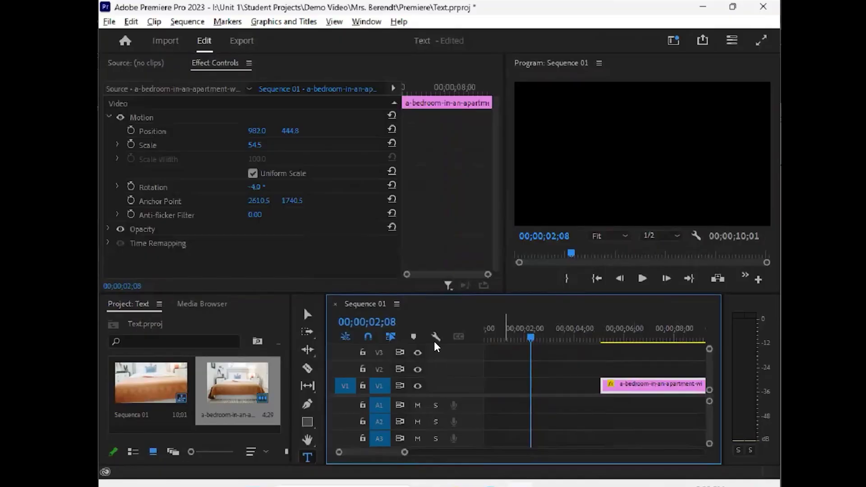
{"action": "key", "text": "ctrl+z"}
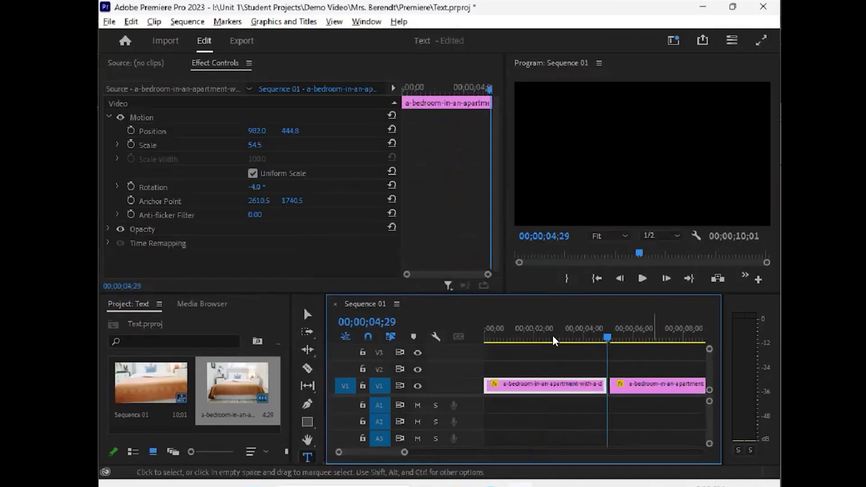
{"action": "key", "text": "ctrl+z"}
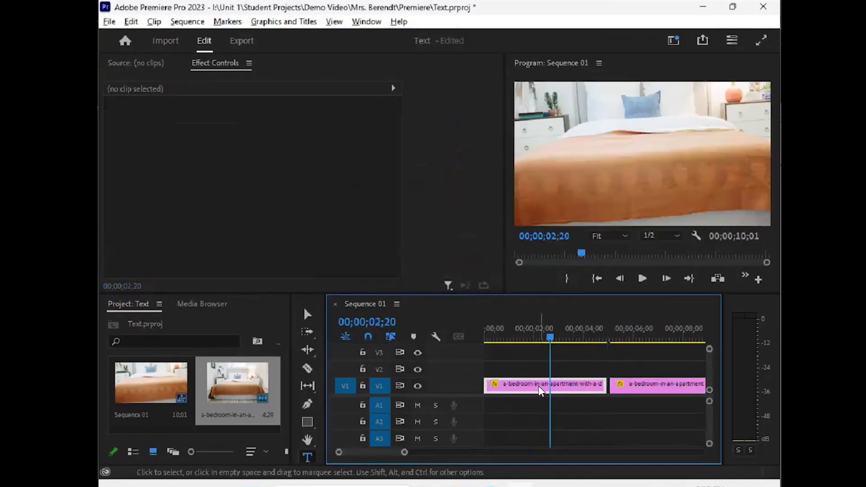
Try a Scale of 147 on the first bedroom clip and scrub across both clips to compare them
{"action": "left_click", "coordinate": [680, 318]}
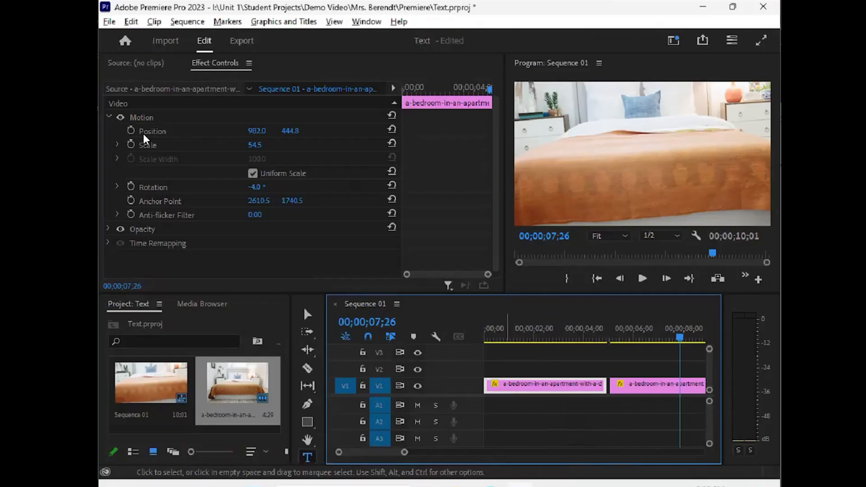
{"action": "left_click_drag", "start_coordinate": [274, 146], "coordinate": [292, 145]}
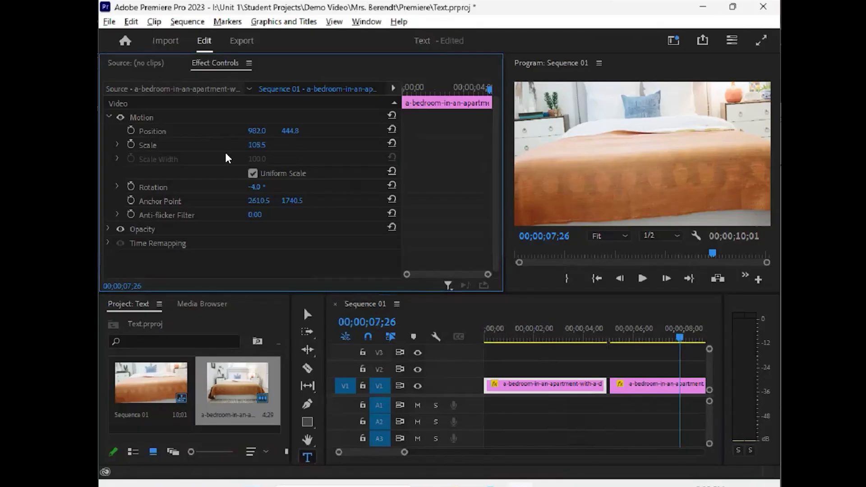
{"action": "left_click_drag", "start_coordinate": [209, 167], "coordinate": [304, 151]}
{"action": "left_click", "coordinate": [667, 336]}
{"action": "left_click", "coordinate": [660, 327]}
{"action": "left_click", "coordinate": [569, 339]}
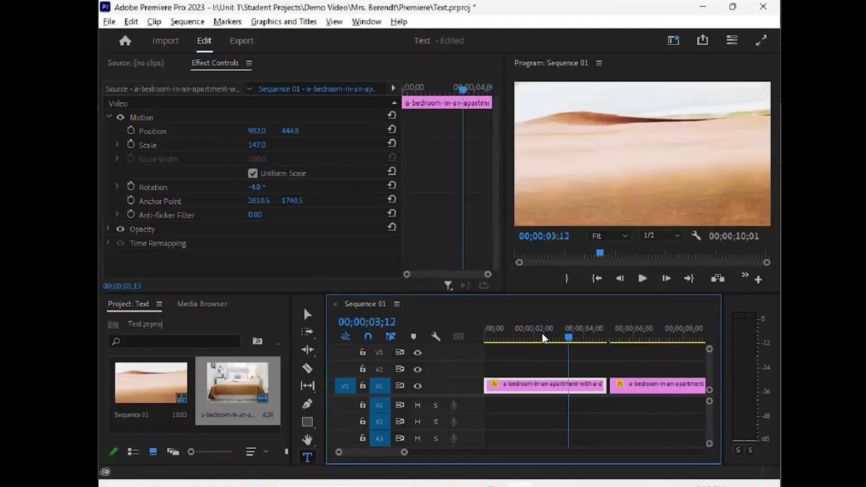
{"action": "left_click", "coordinate": [522, 327]}
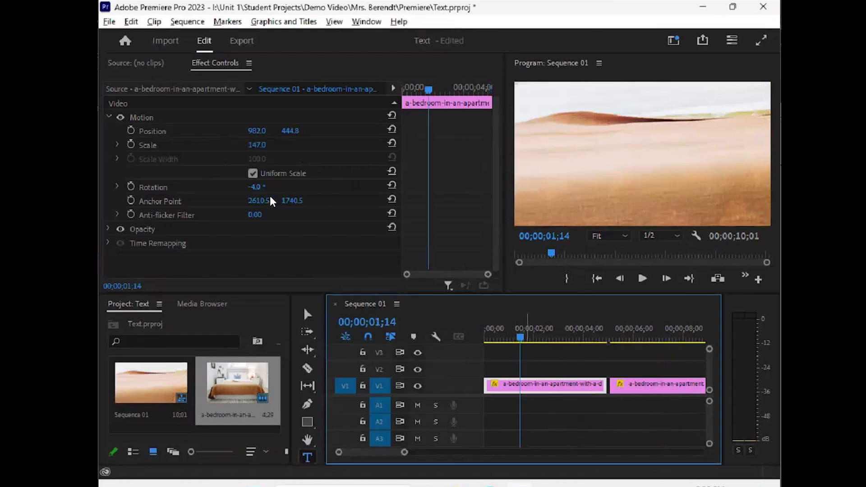
Set the first bedroom clip's Scale to 49 and scrub through the clip to check it
{"action": "left_click_drag", "start_coordinate": [203, 148], "coordinate": [266, 143]}
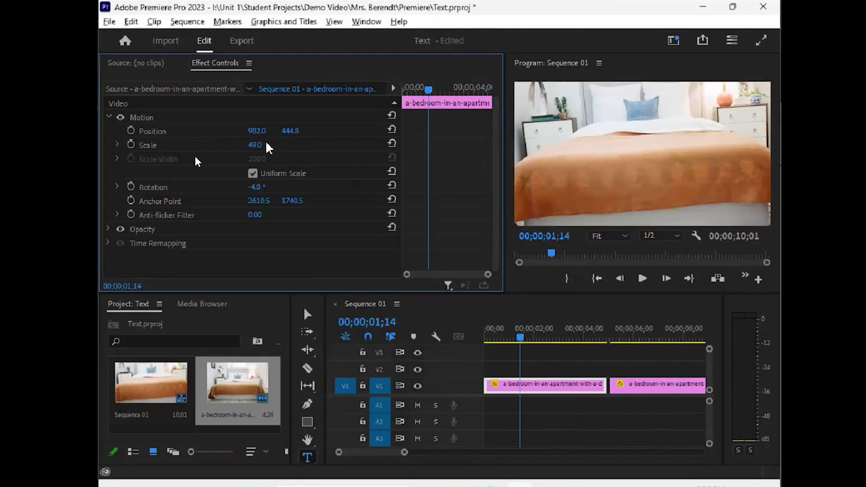
{"action": "left_click", "coordinate": [545, 386]}
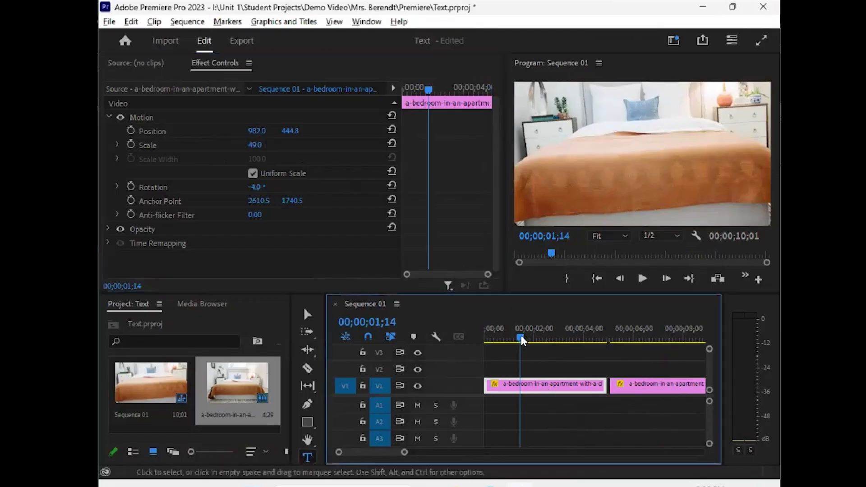
{"action": "left_click", "coordinate": [537, 332]}
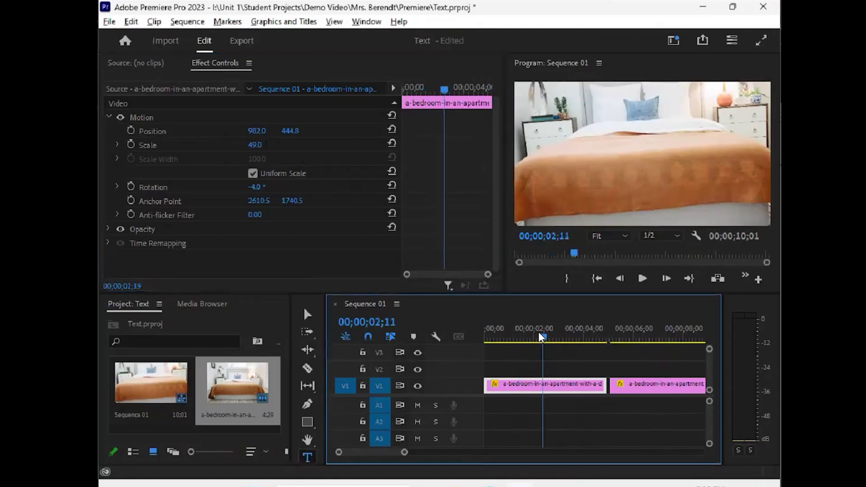